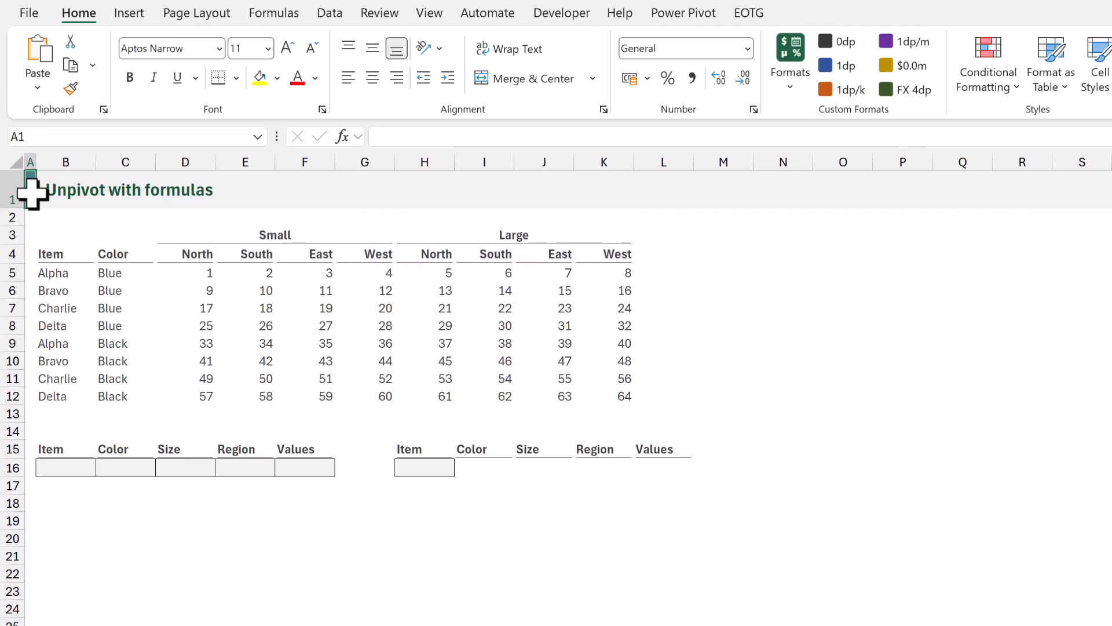
click(169, 234)
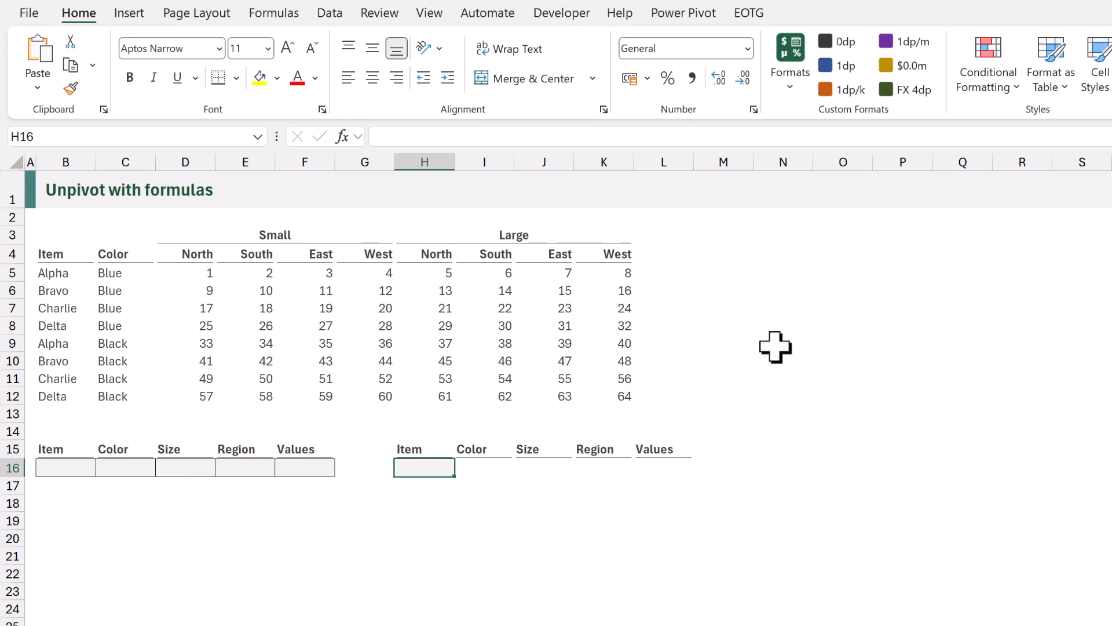
Search the Function Vault's LAMBDA functions for "unpivot" and select fxUnpivot
click(749, 14)
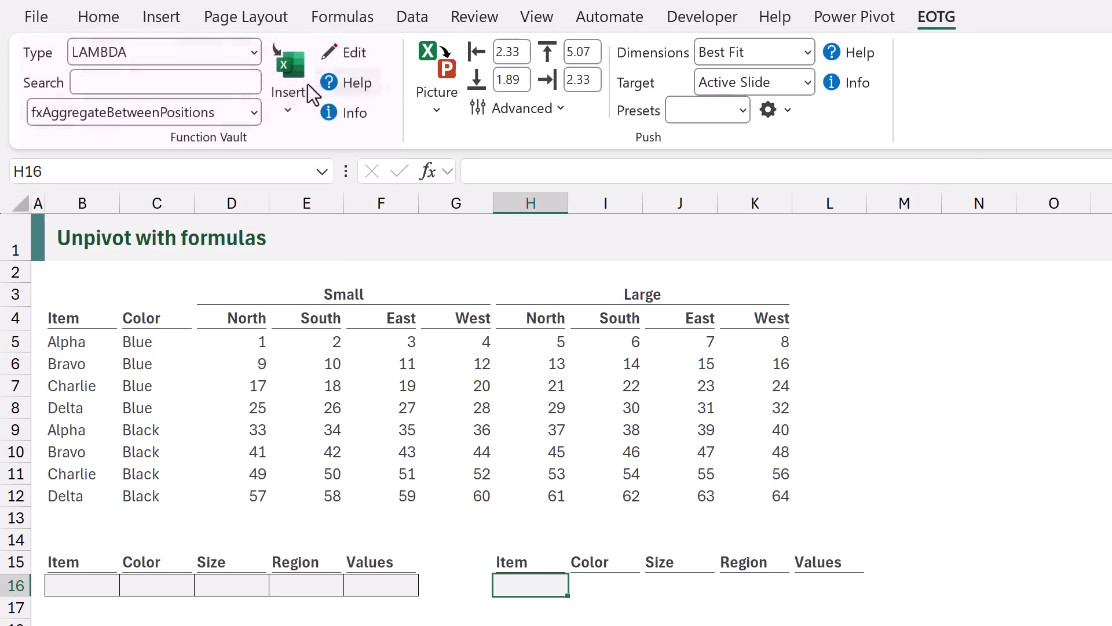
click(235, 83)
text(u)
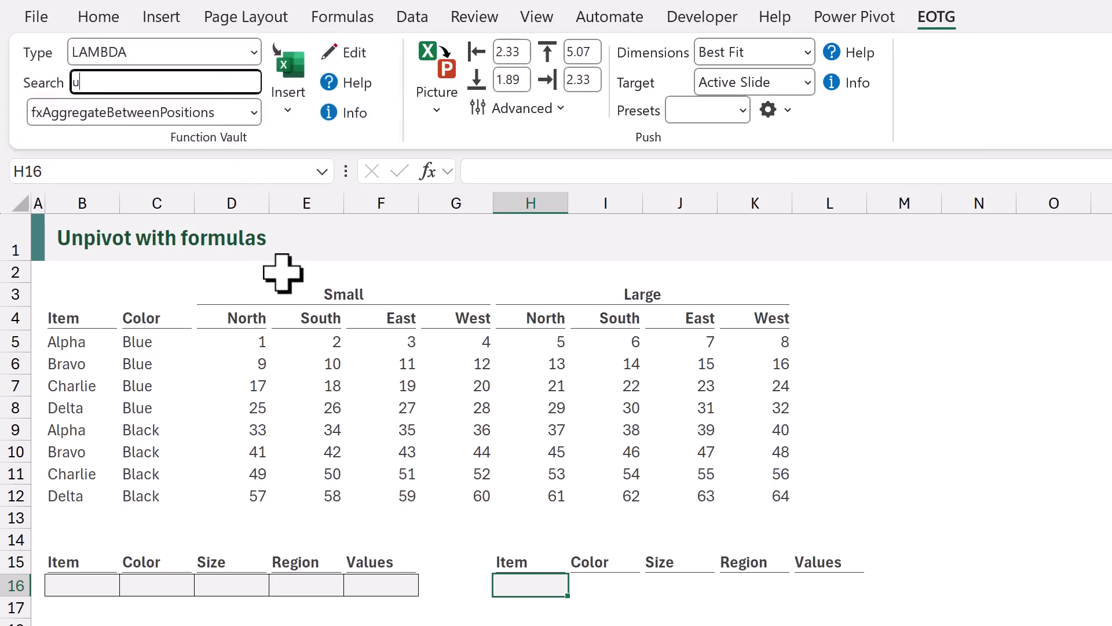
text(npivot)
key(Tab)
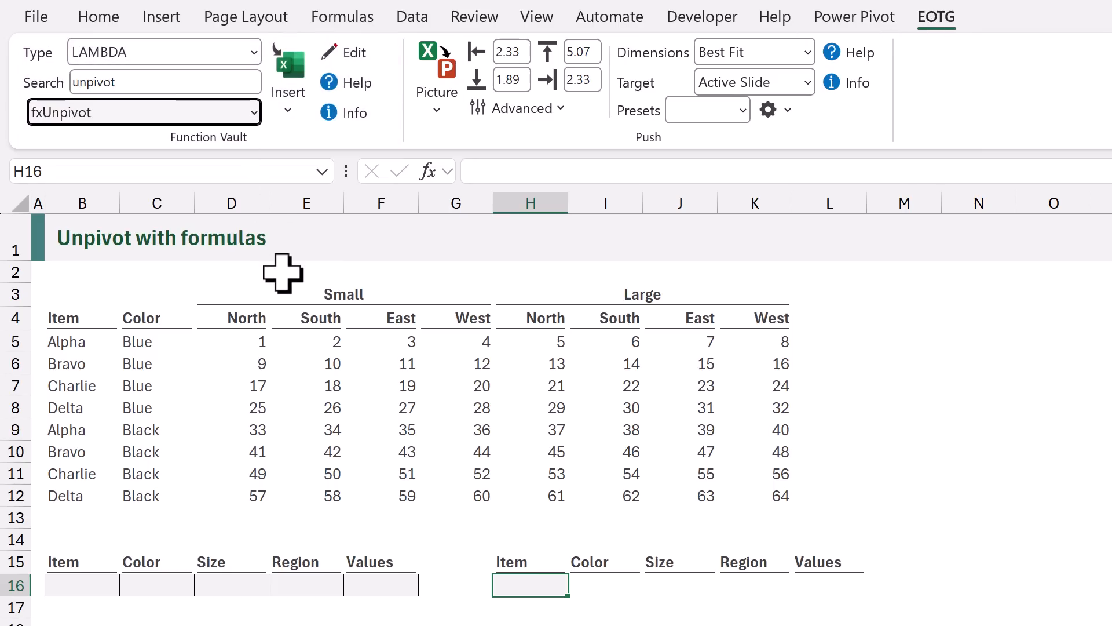
click(252, 113)
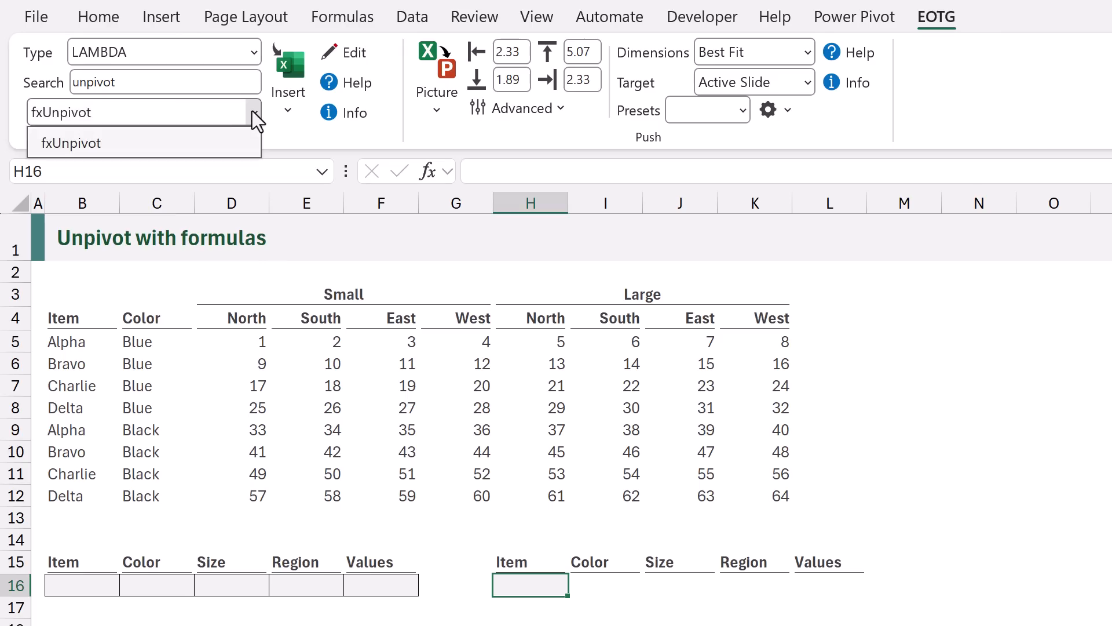
click(238, 136)
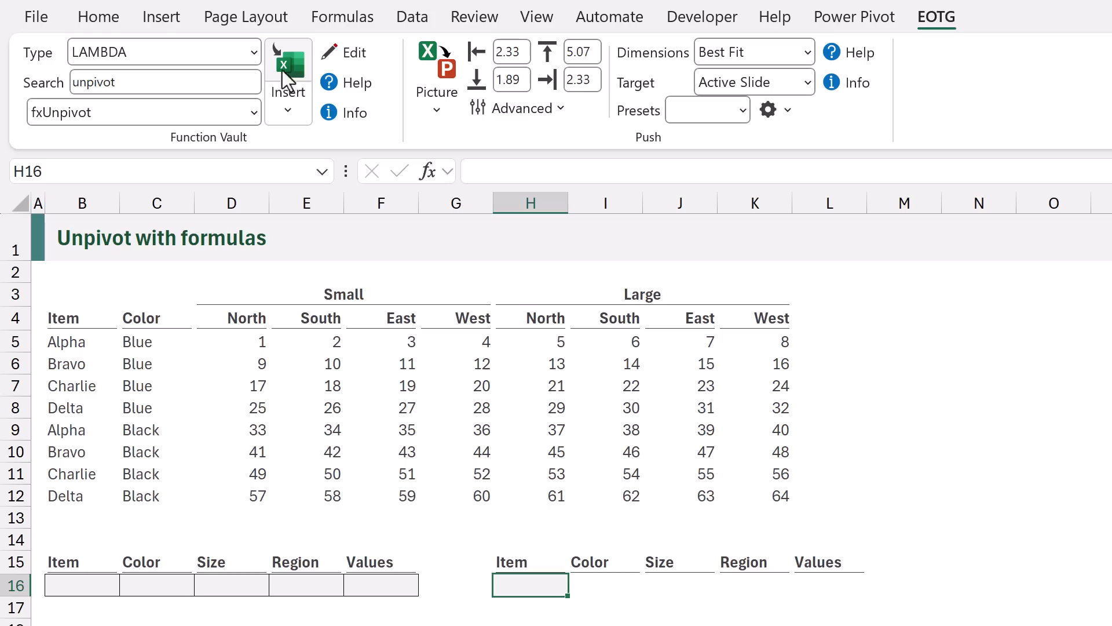
Search the Function Vault for "blank" and select the fxFillBlankCells function
double_click(243, 85)
text(blank)
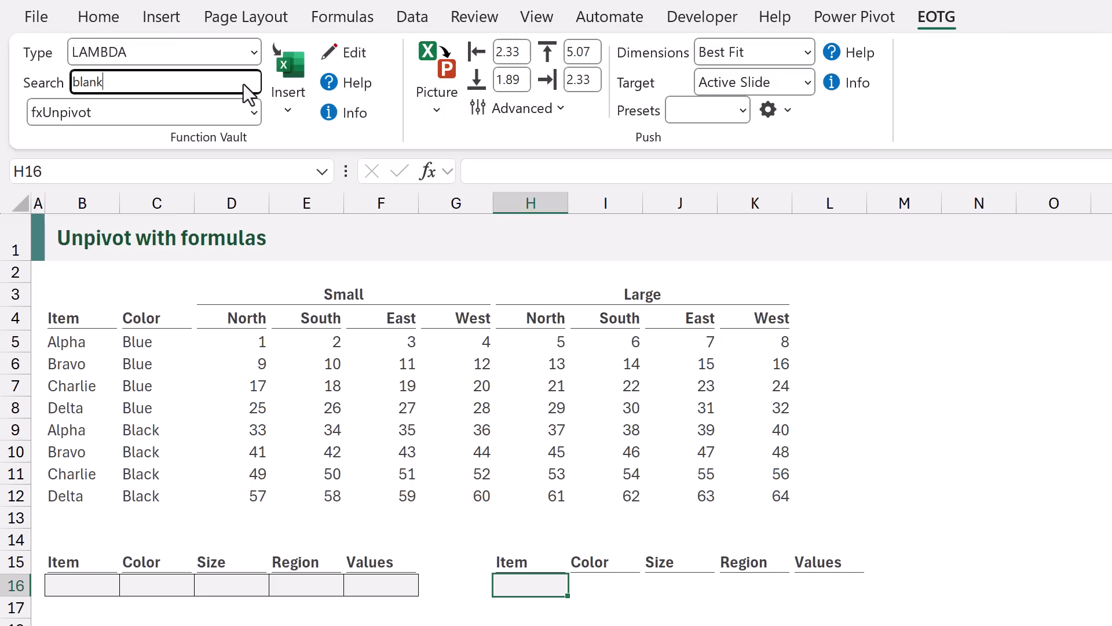
key(Tab)
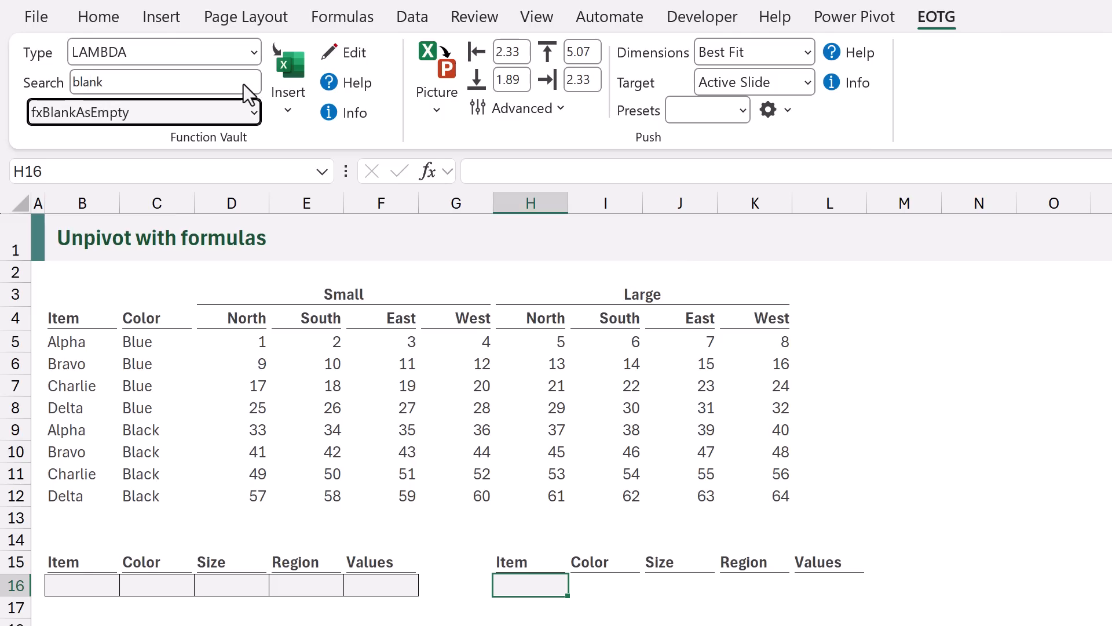
click(237, 114)
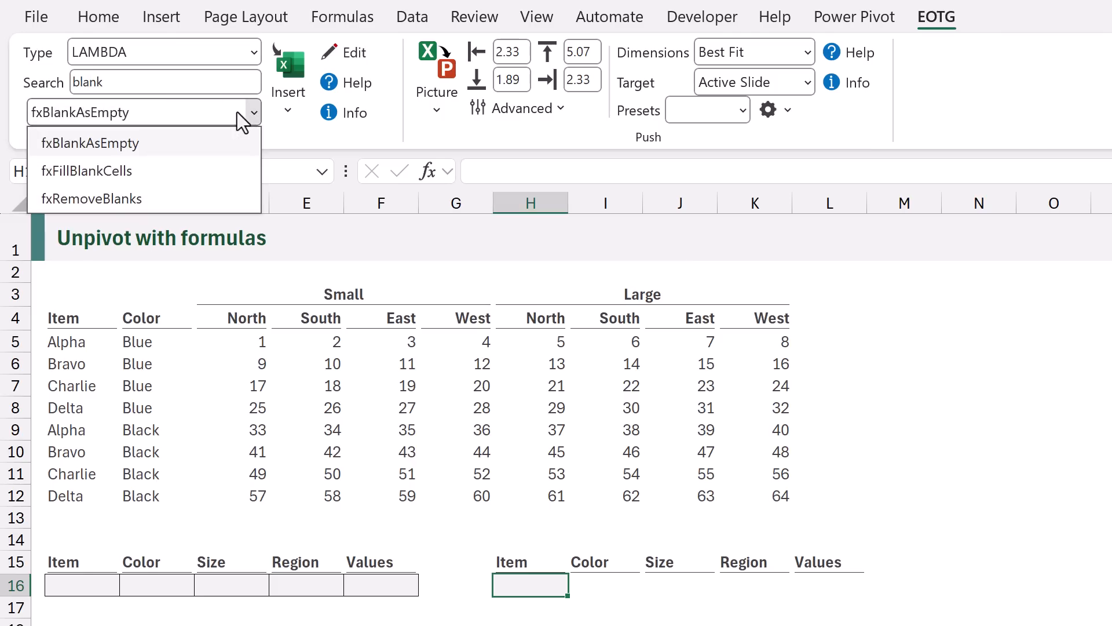
click(216, 169)
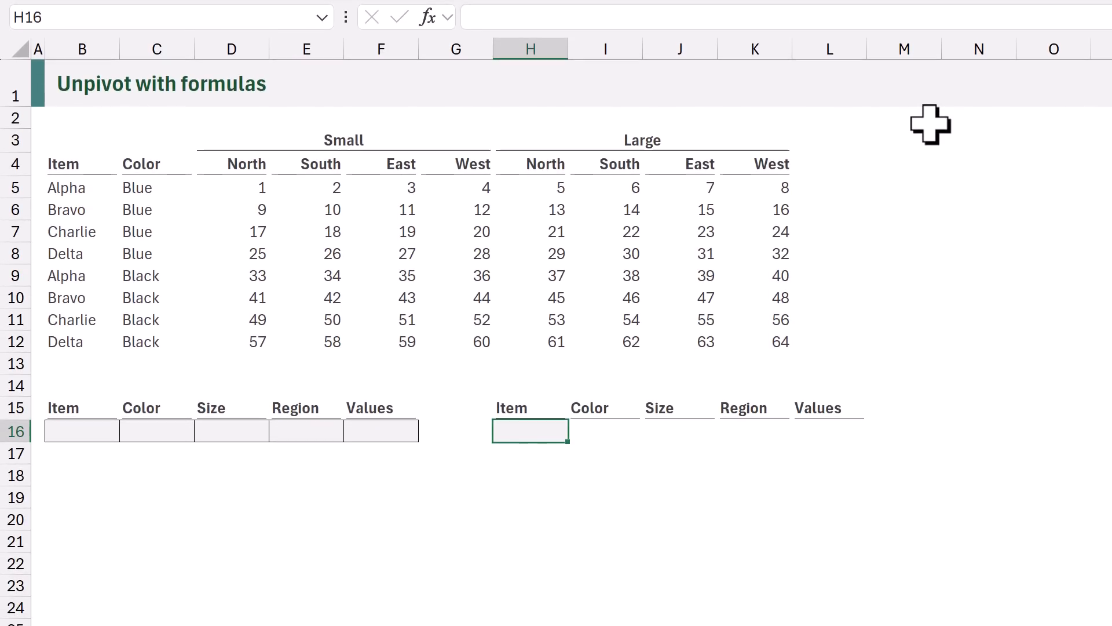
Enter =fxUnpivot(B5:C12,D3:K4,D5:K12) in cell H16 and look through the spilled rows
text(=fxUnpivot()
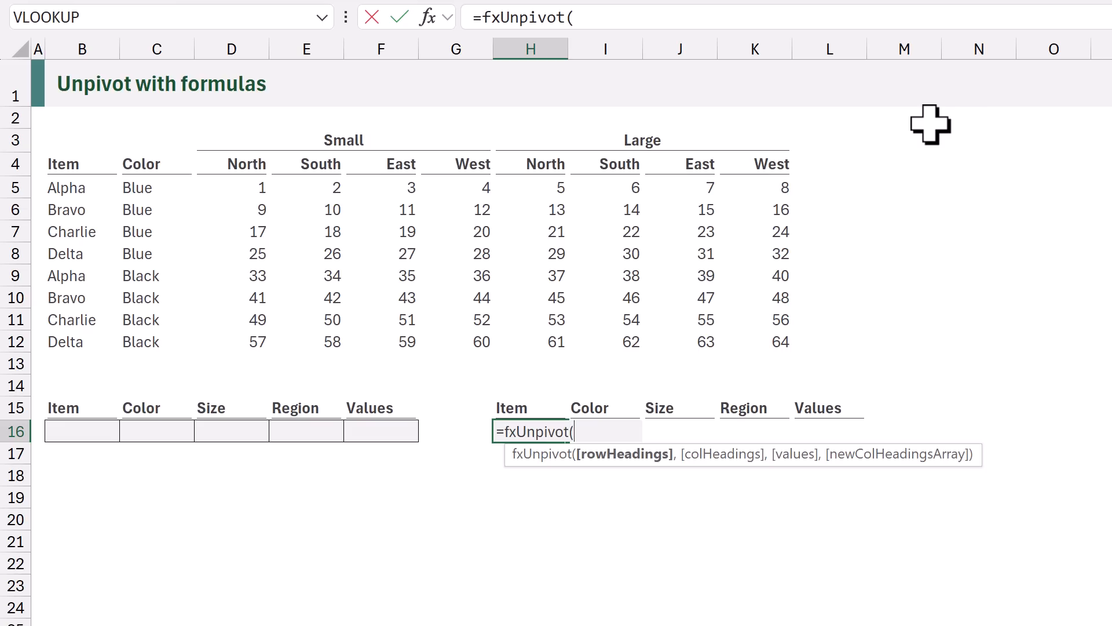
drag(88, 187, 144, 339)
text(,)
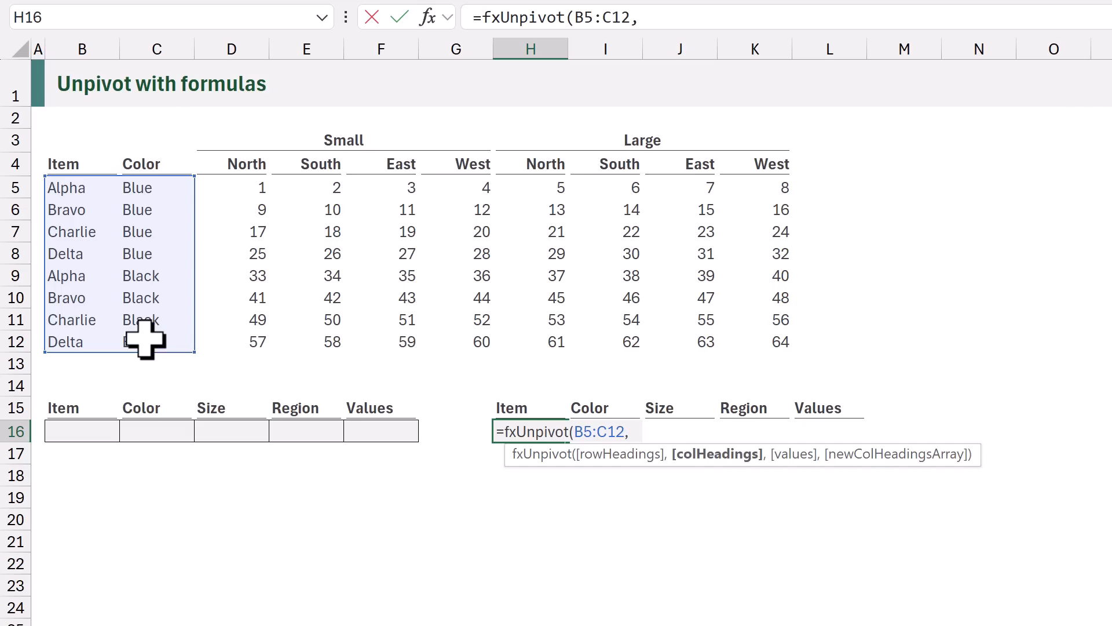
click(231, 142)
drag(564, 149, 714, 162)
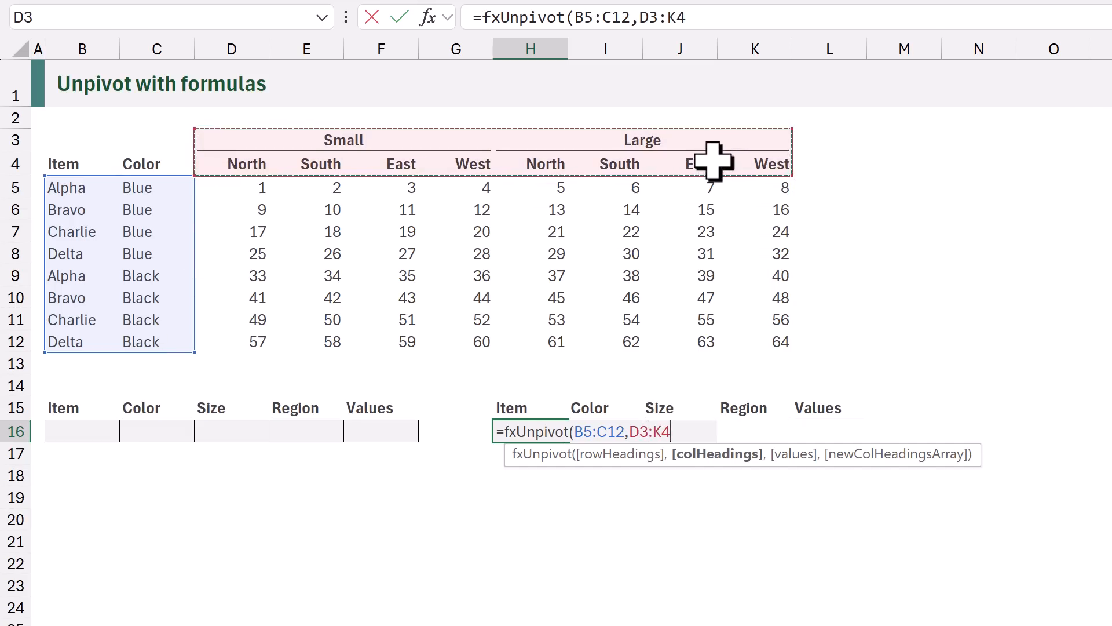
text(,)
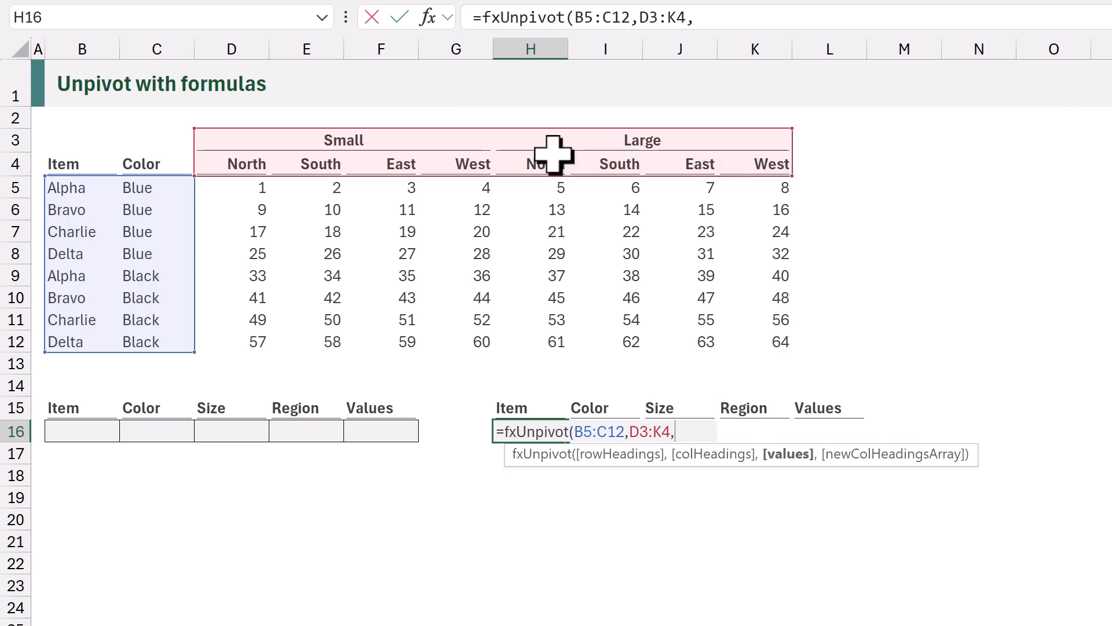
drag(250, 185, 776, 341)
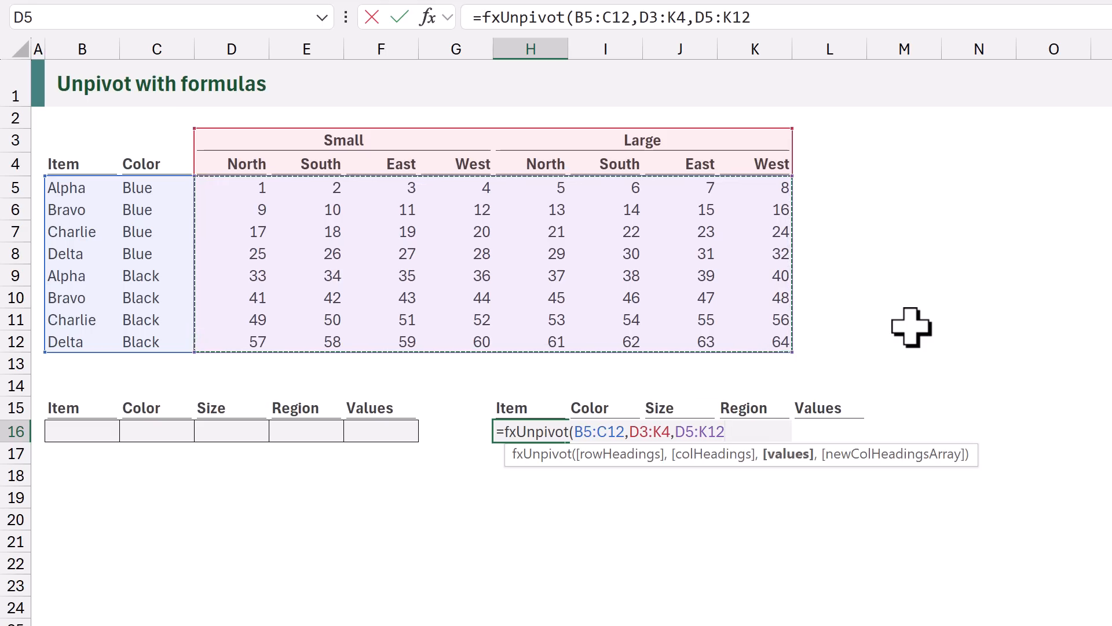
text())
key(ctrl+Return)
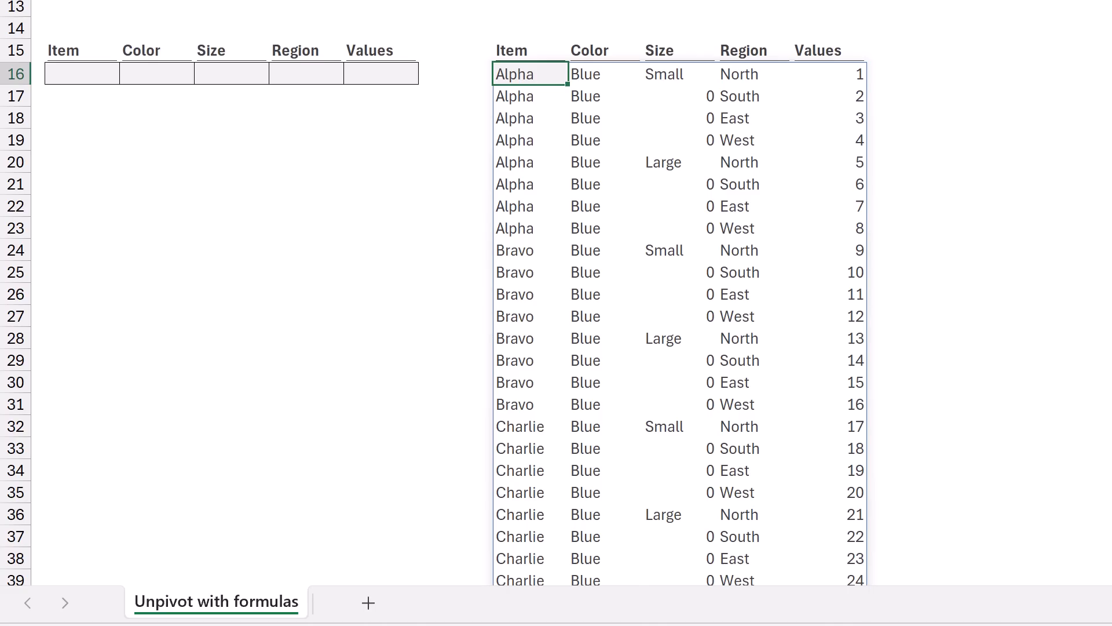
scroll(556, 289, down, 18)
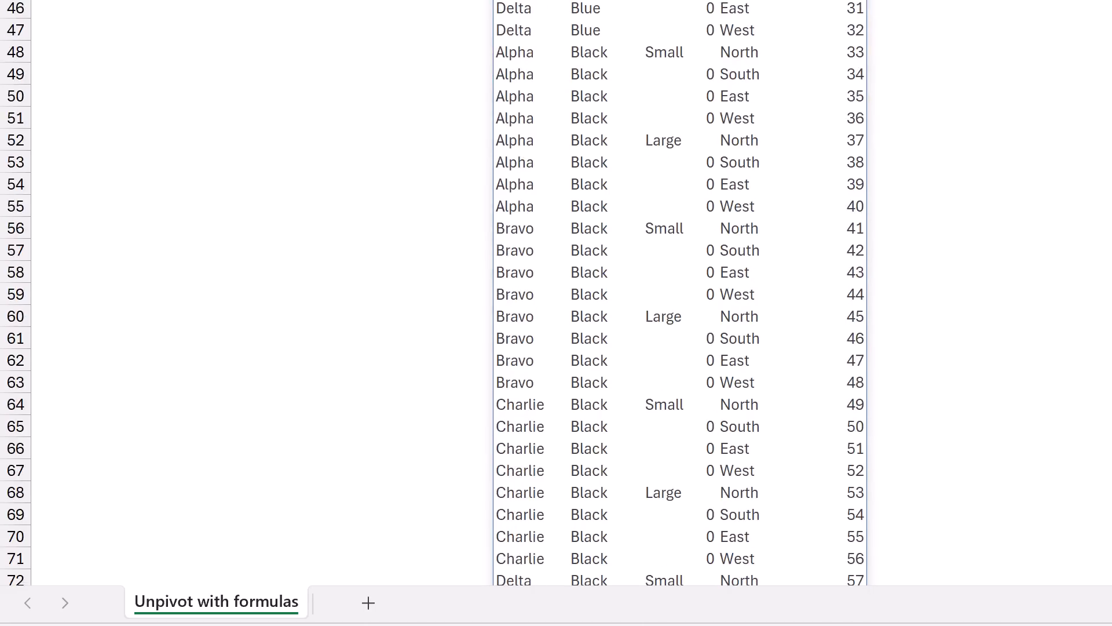
scroll(556, 290, up, 18)
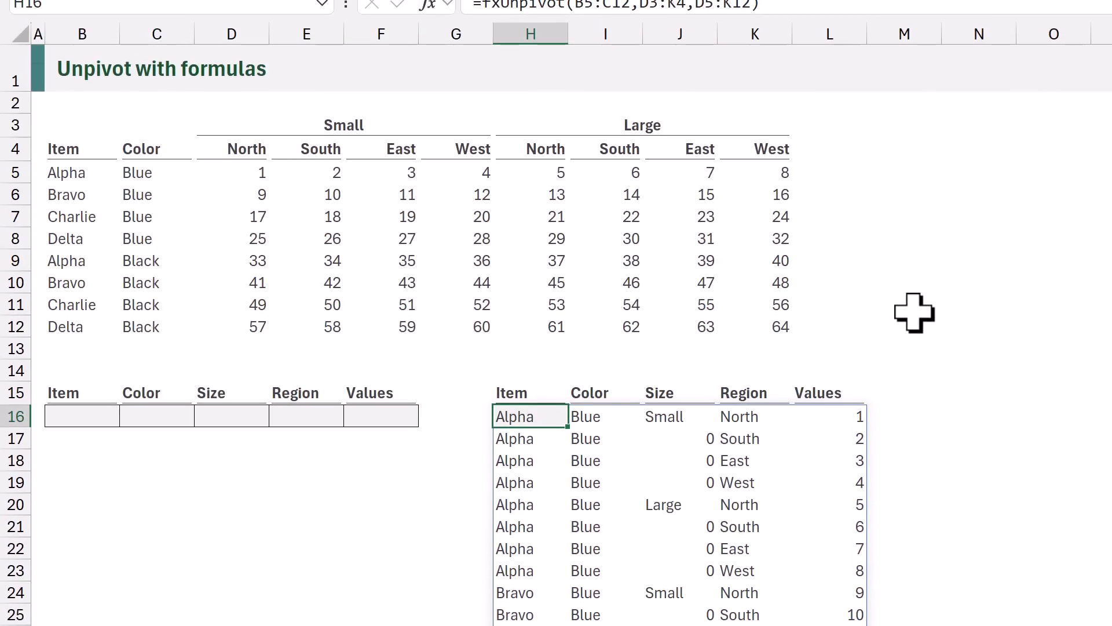
Wrap the H16 formula in fxFillBlankCells so it reads =fxFillBlankCells(fxUnpivot(B5:C12,D3:K4,D5:K12))
key(F2)
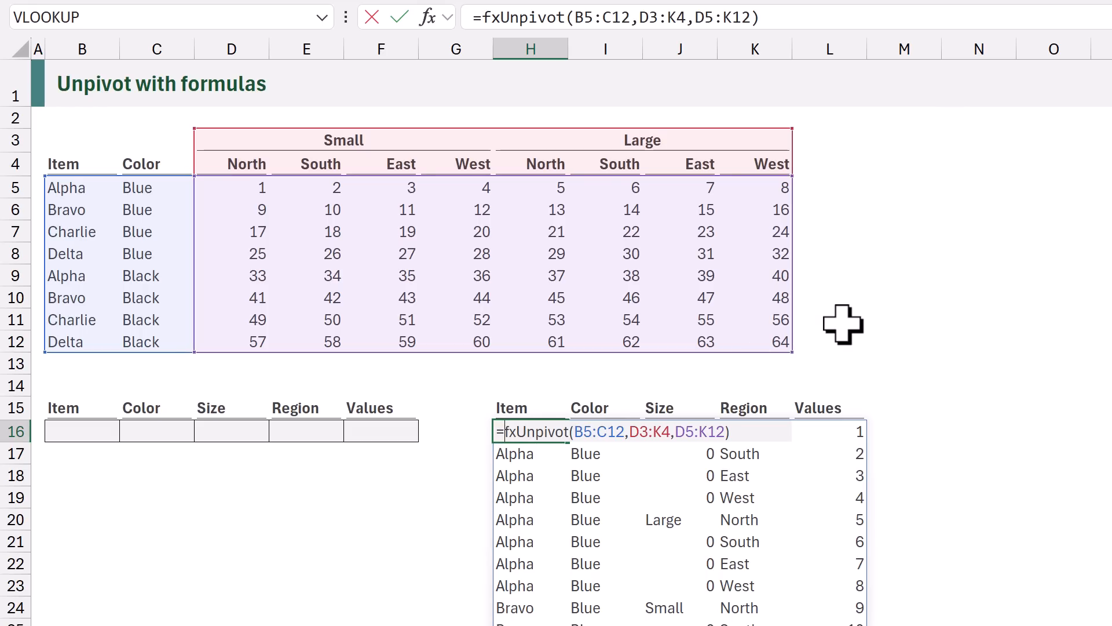
text(fxFill)
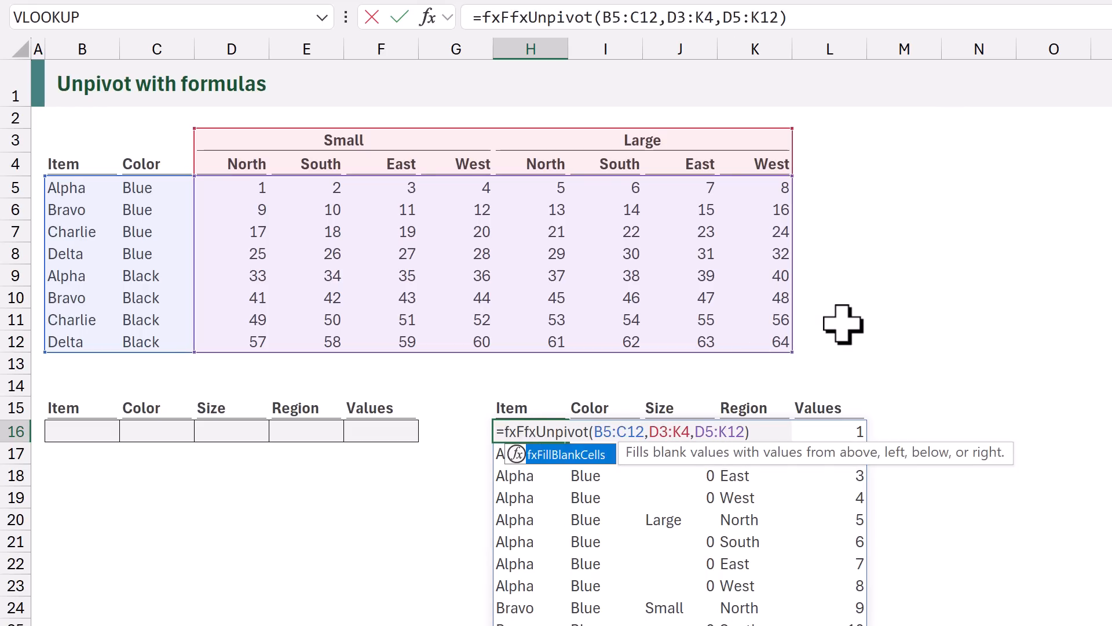
text(BlankCells)
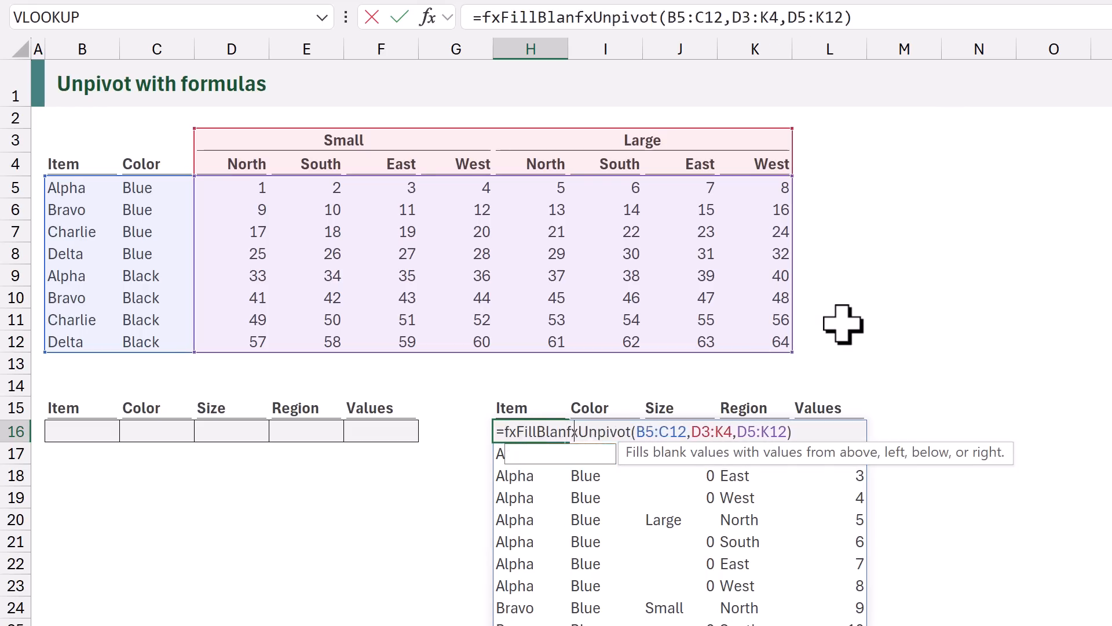
text(()
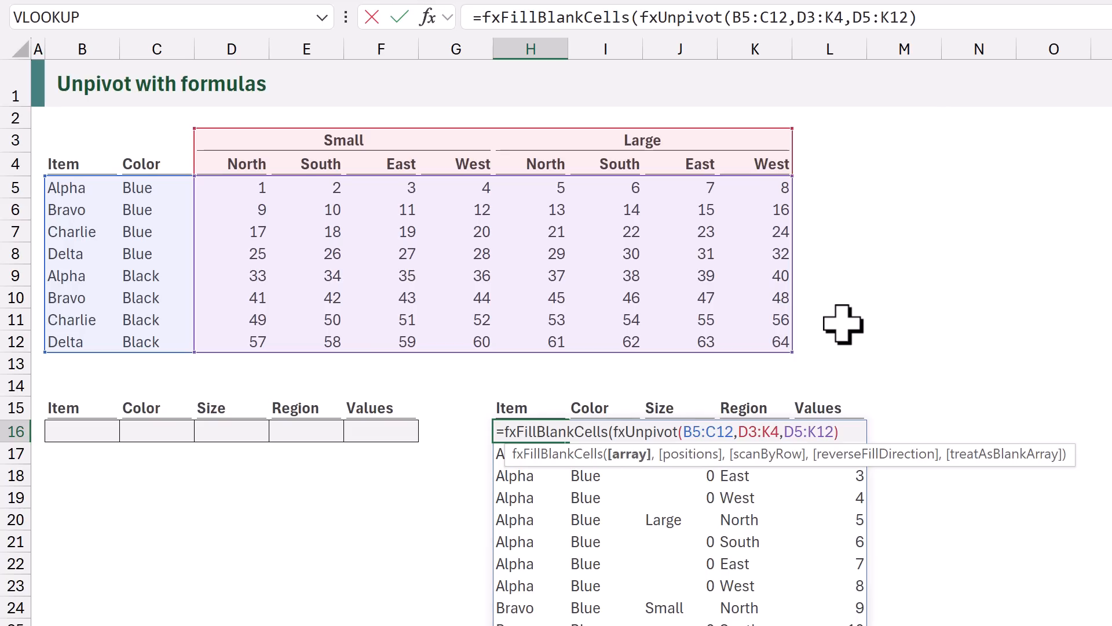
click(840, 432)
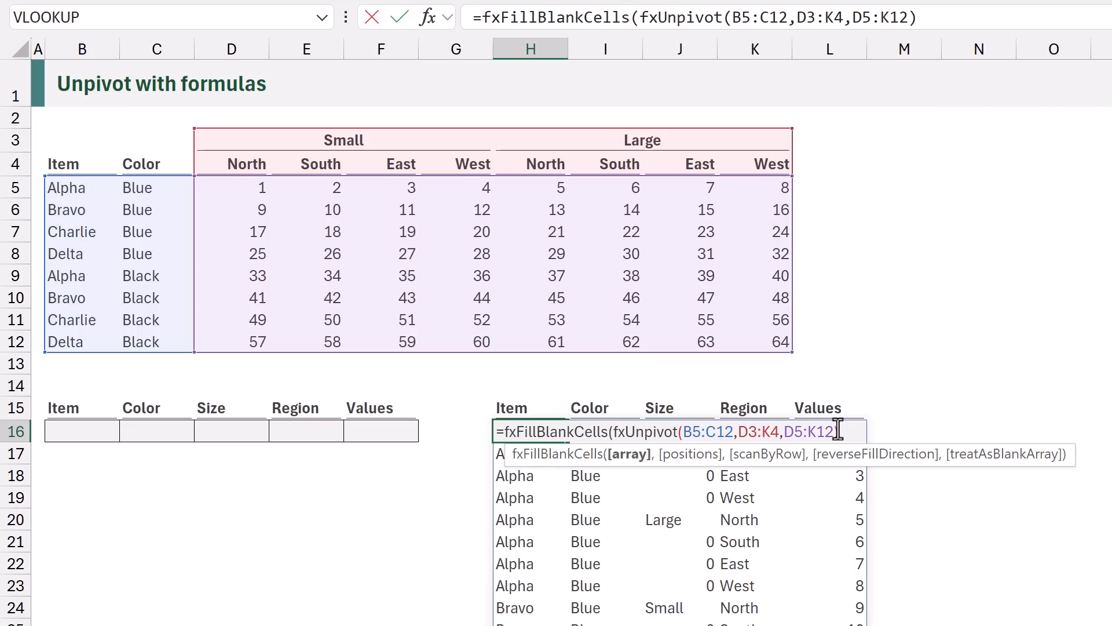
text())
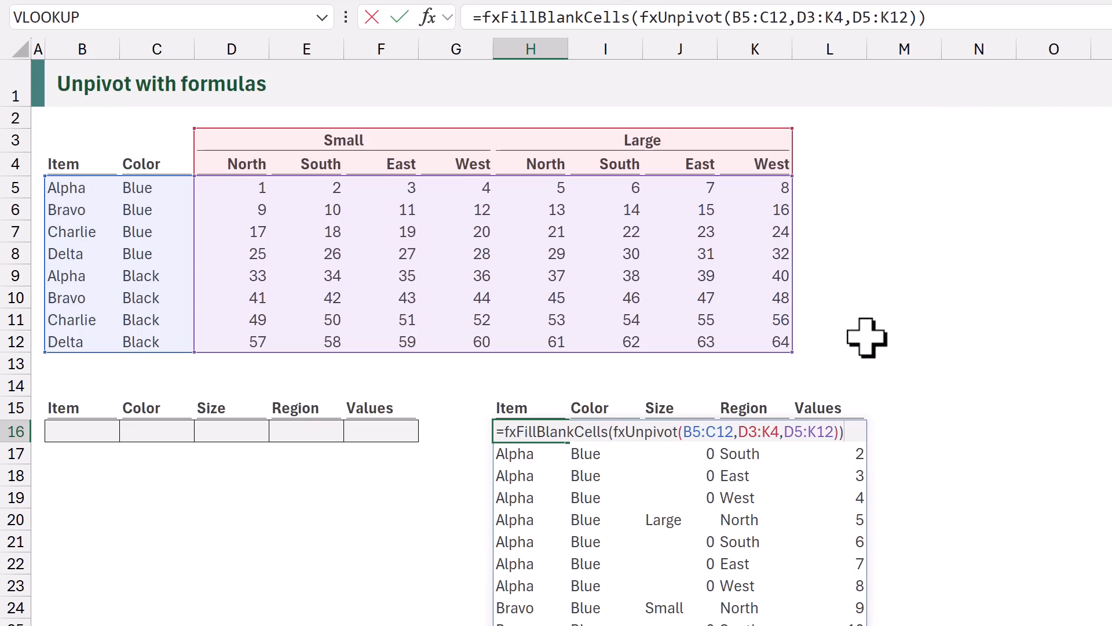
key(ctrl+Return)
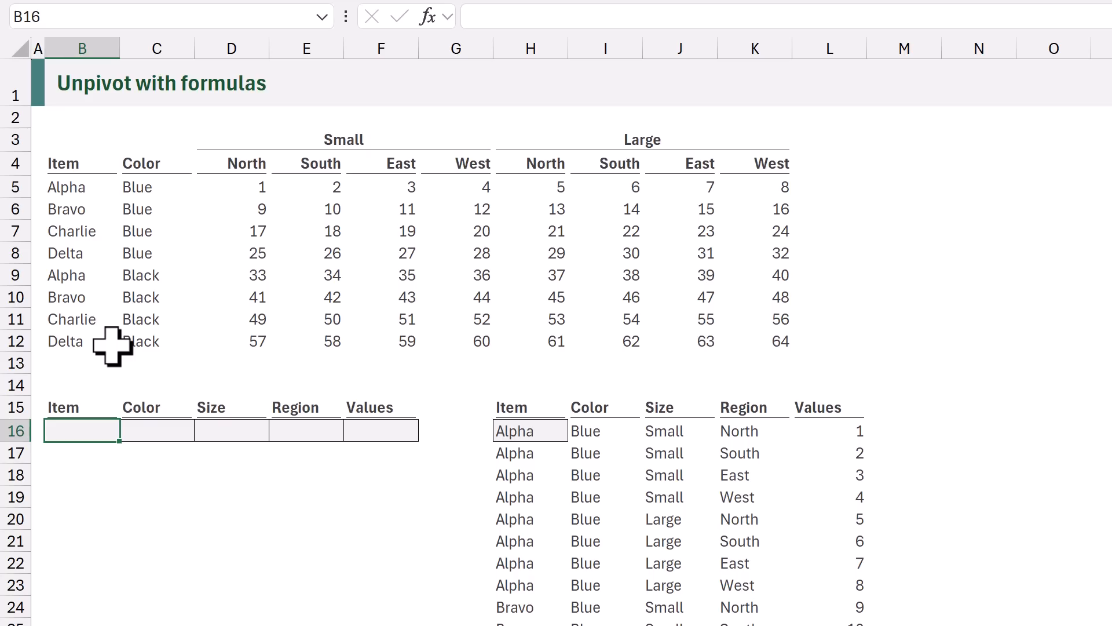
Enter =TOCOL(D5:K12) in cell F16 under the Values heading and check the spilled column down to its end
click(371, 428)
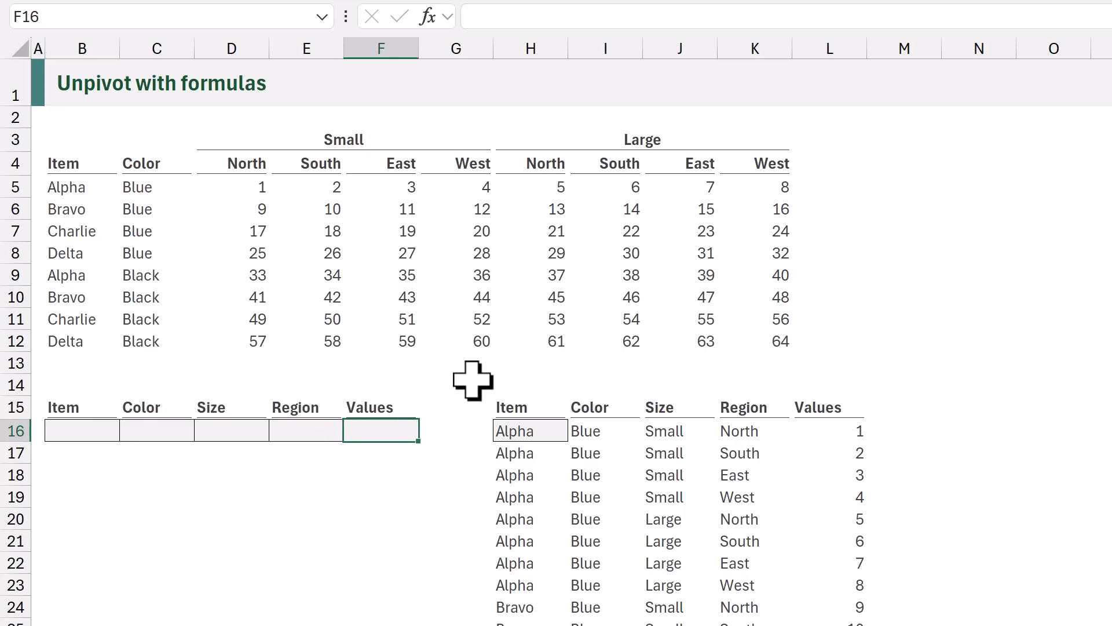
text(=TO)
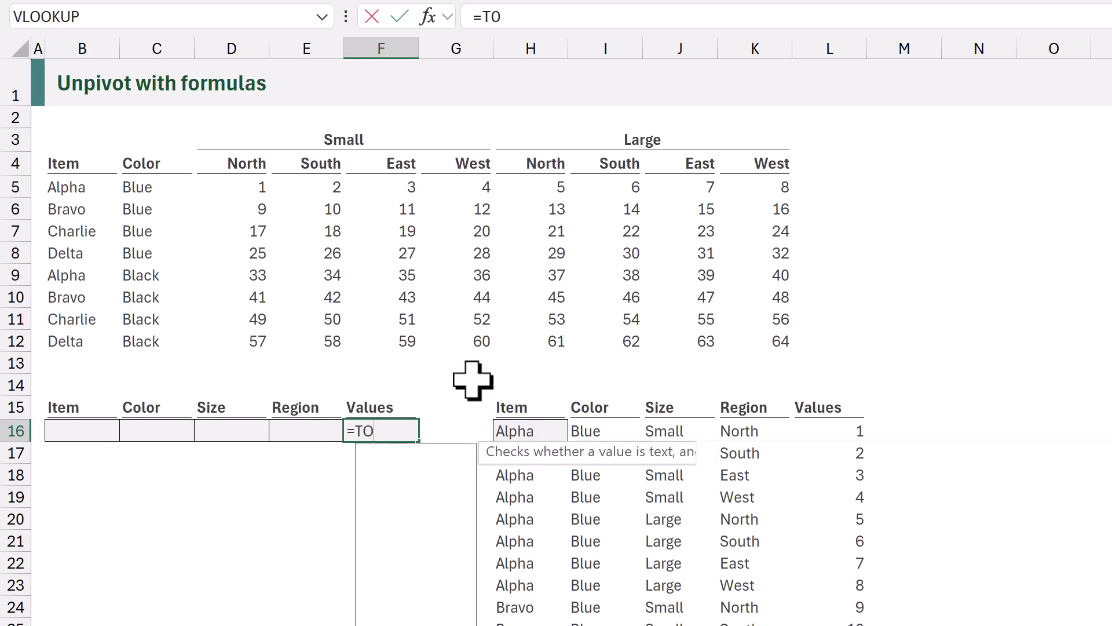
text(COL()
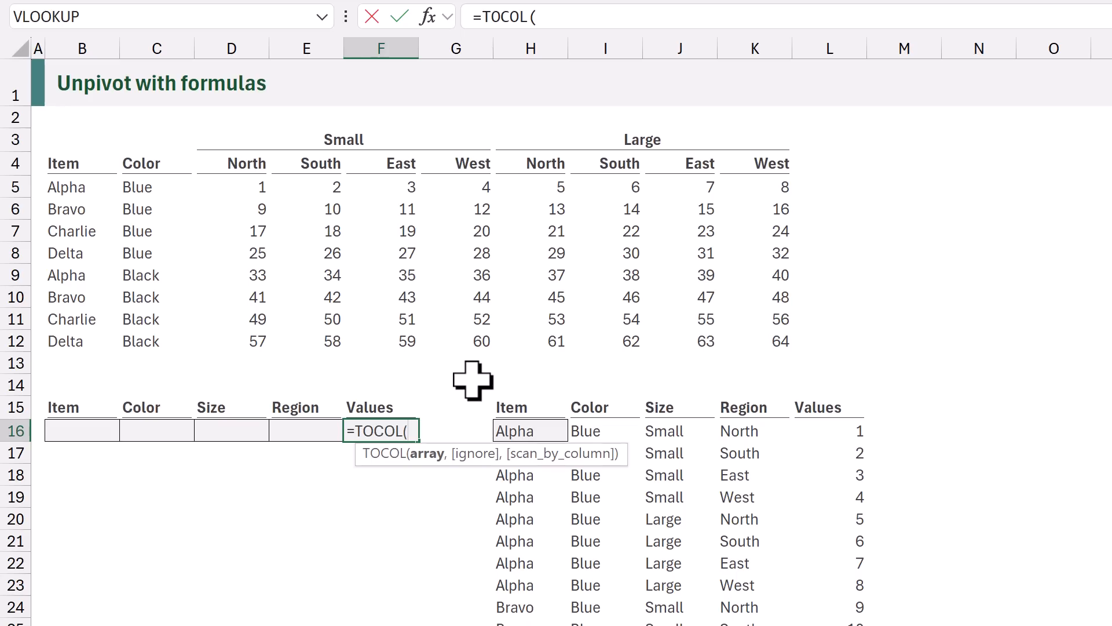
drag(248, 179, 753, 341)
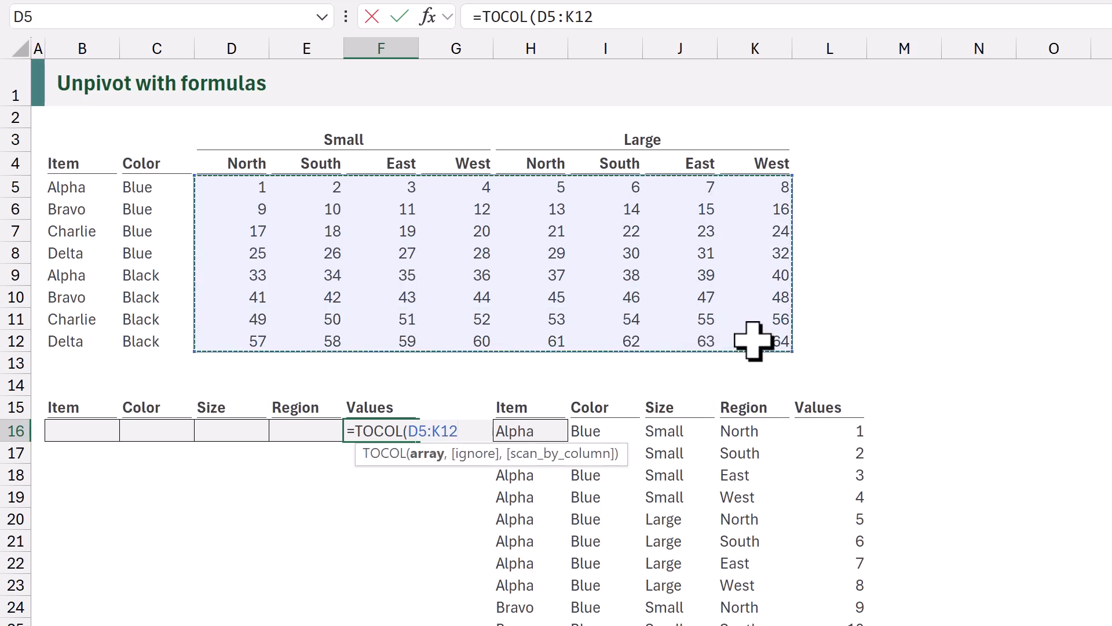
text())
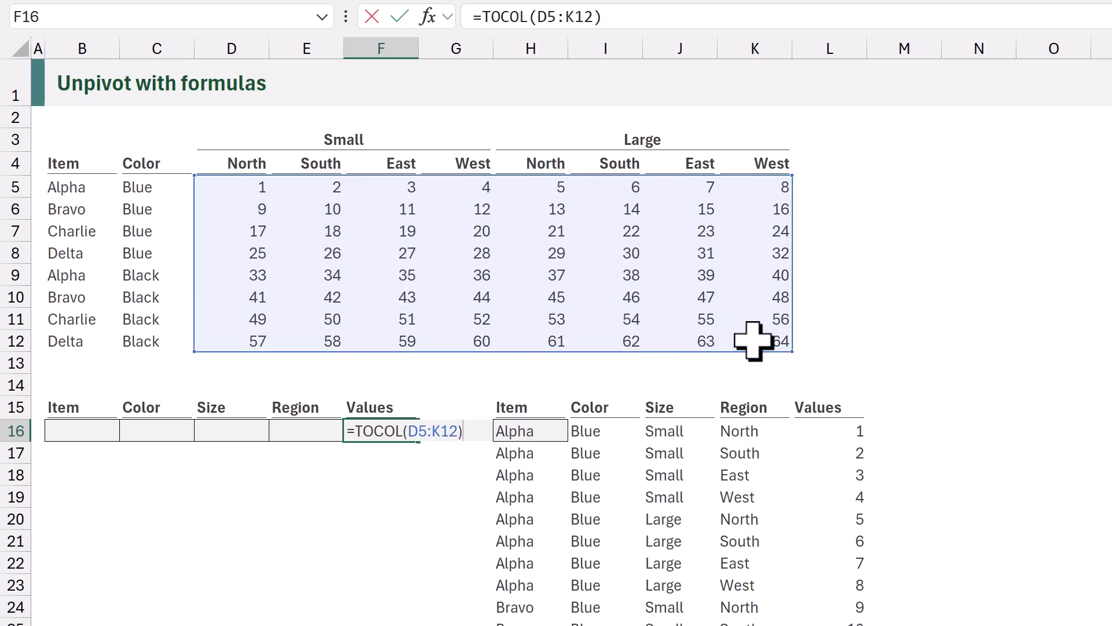
key(ctrl+Return)
scroll(753, 340, down, 6)
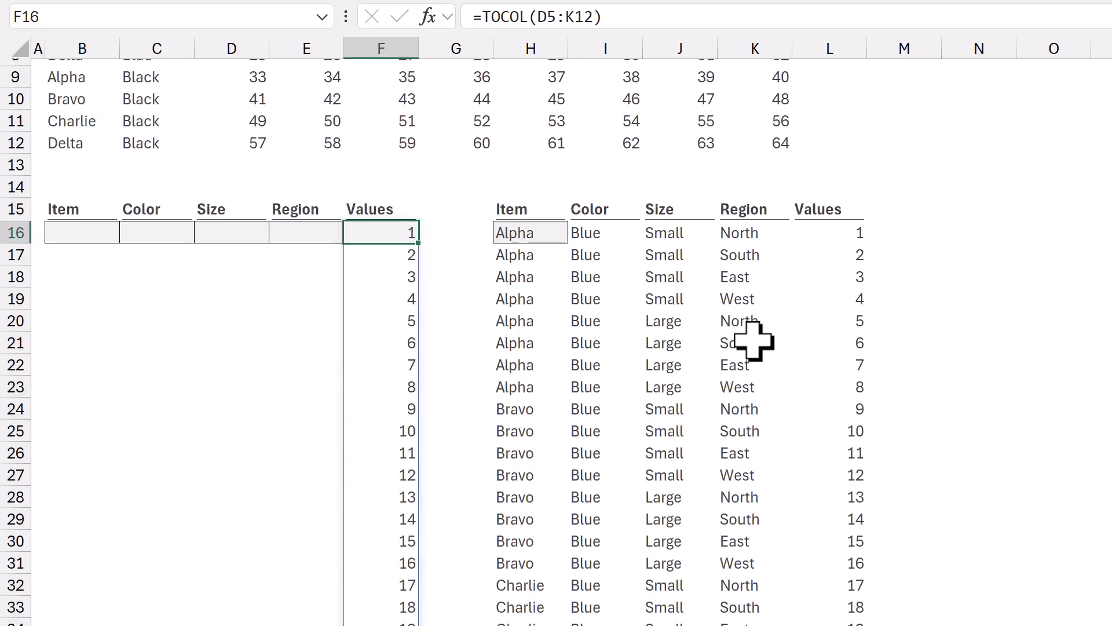
scroll(754, 298, down, 15)
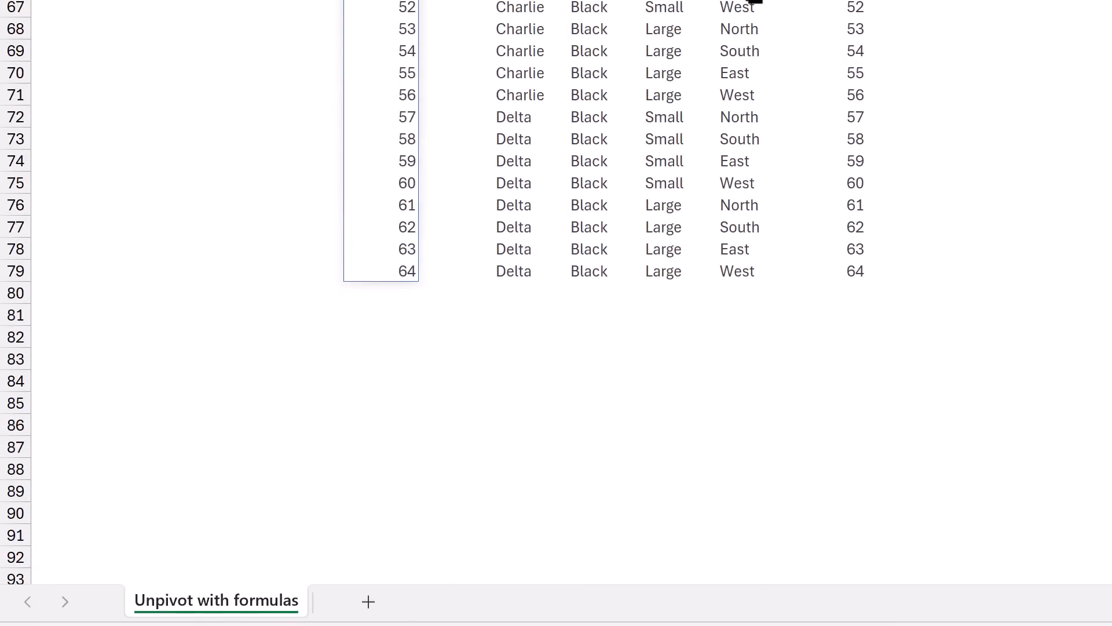
scroll(754, 9, up, 20)
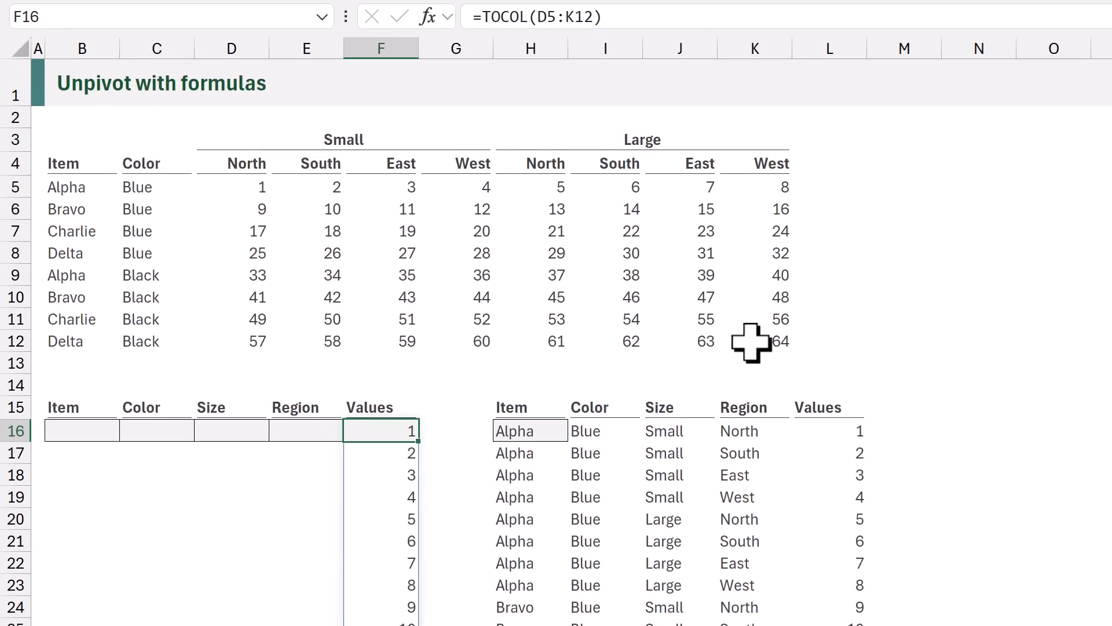
Enter =SEQUENCE(ROWS(F16#)) in cell B16 under the Item heading and check the spilled numbers down to their end
click(101, 429)
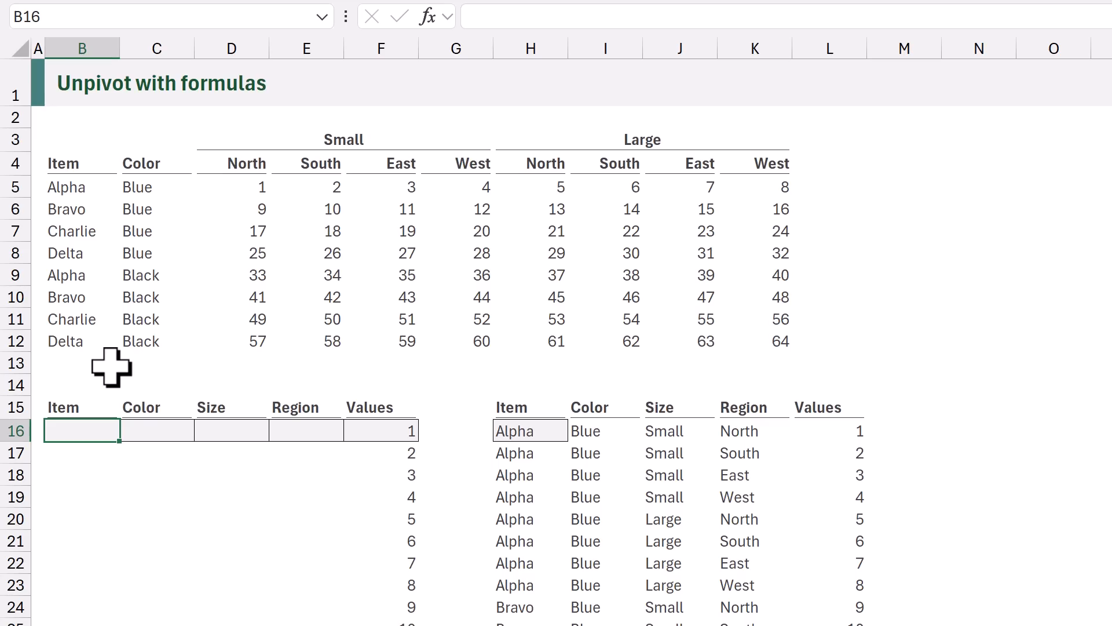
text(=SEQUENCE()
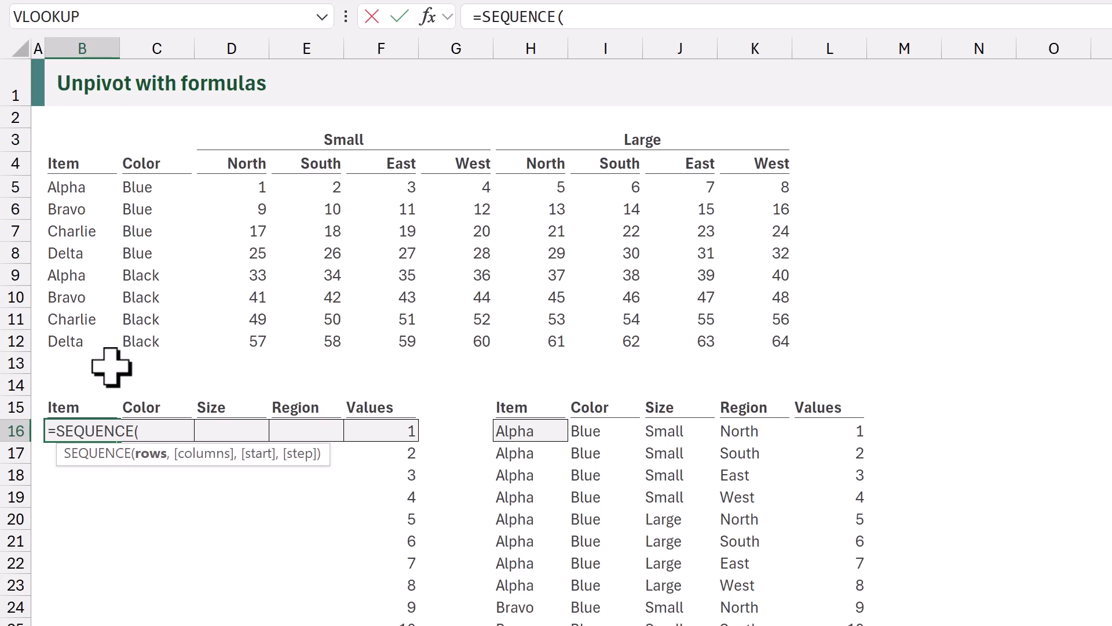
text(ROWS()
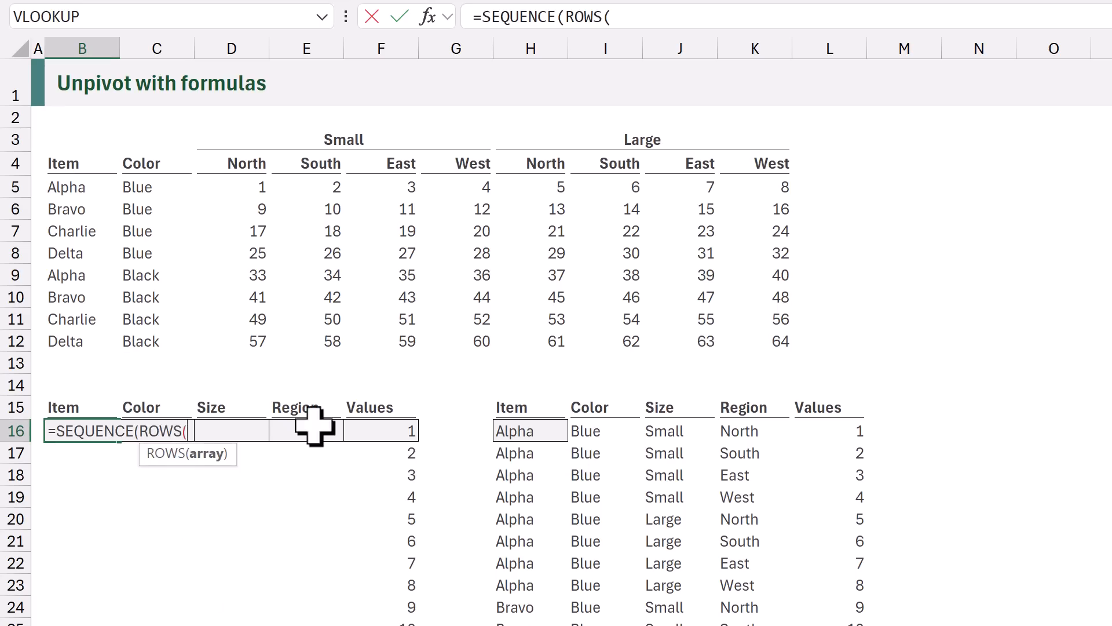
click(368, 431)
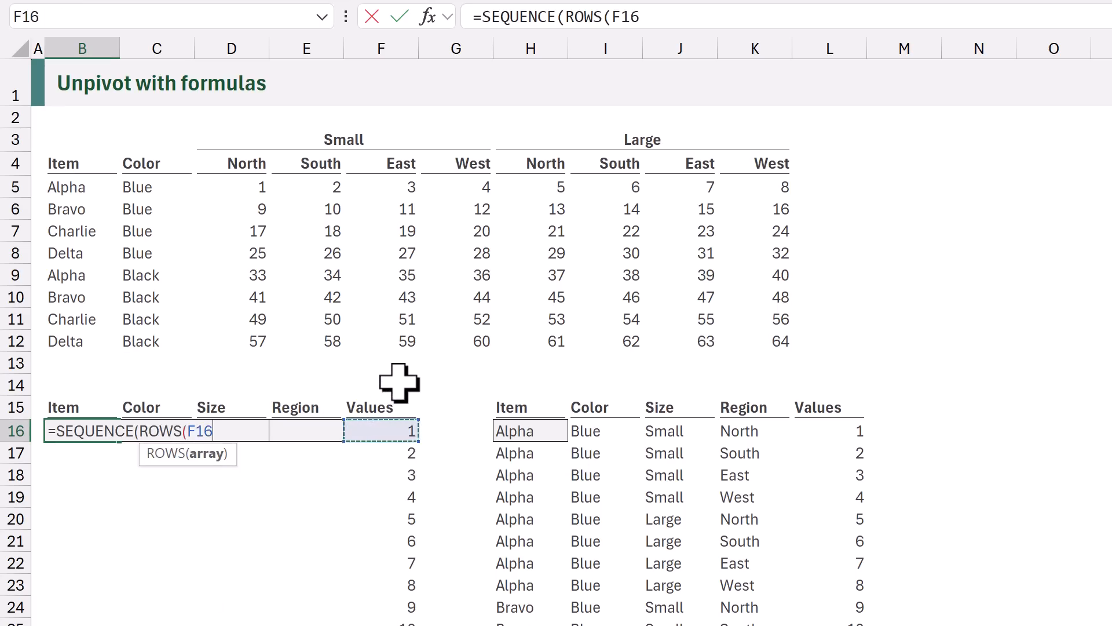
text(#)
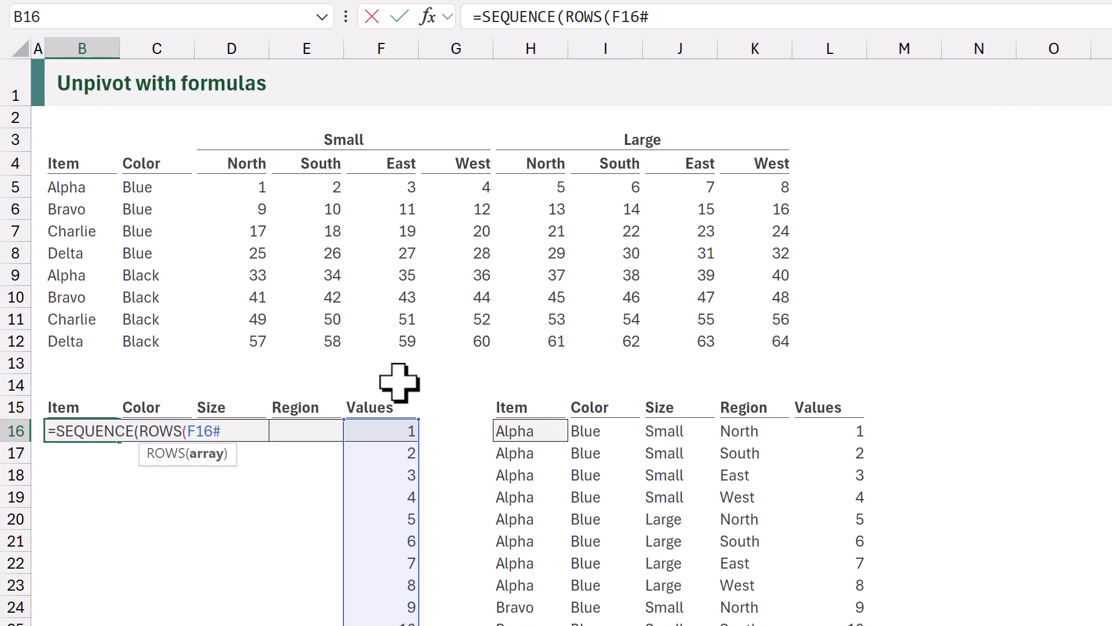
text()))
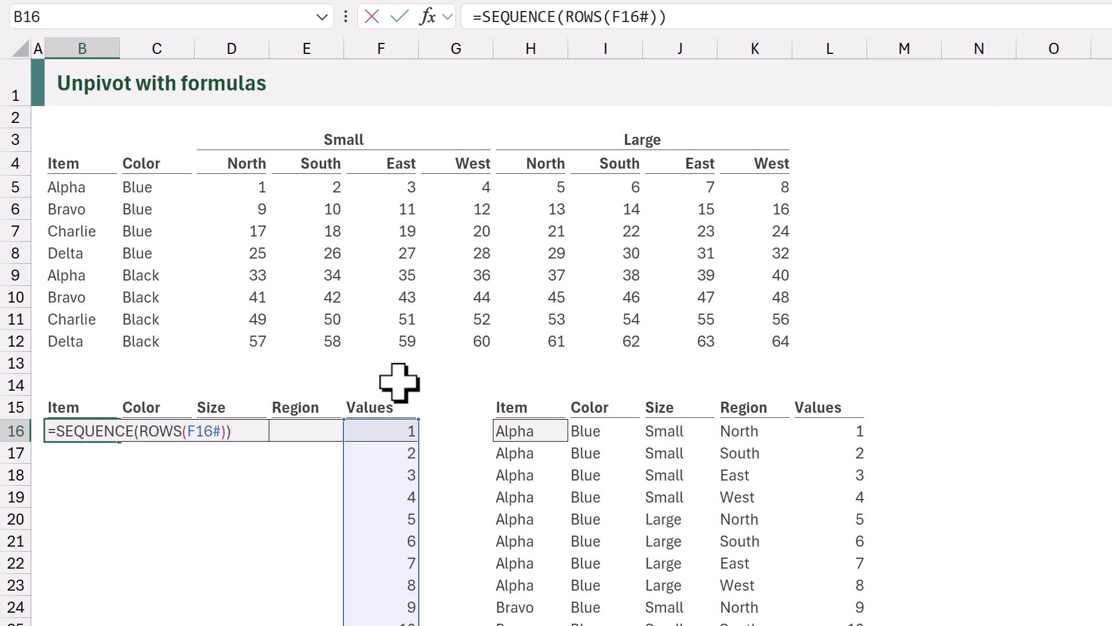
key(ctrl+Return)
scroll(398, 382, down, 15)
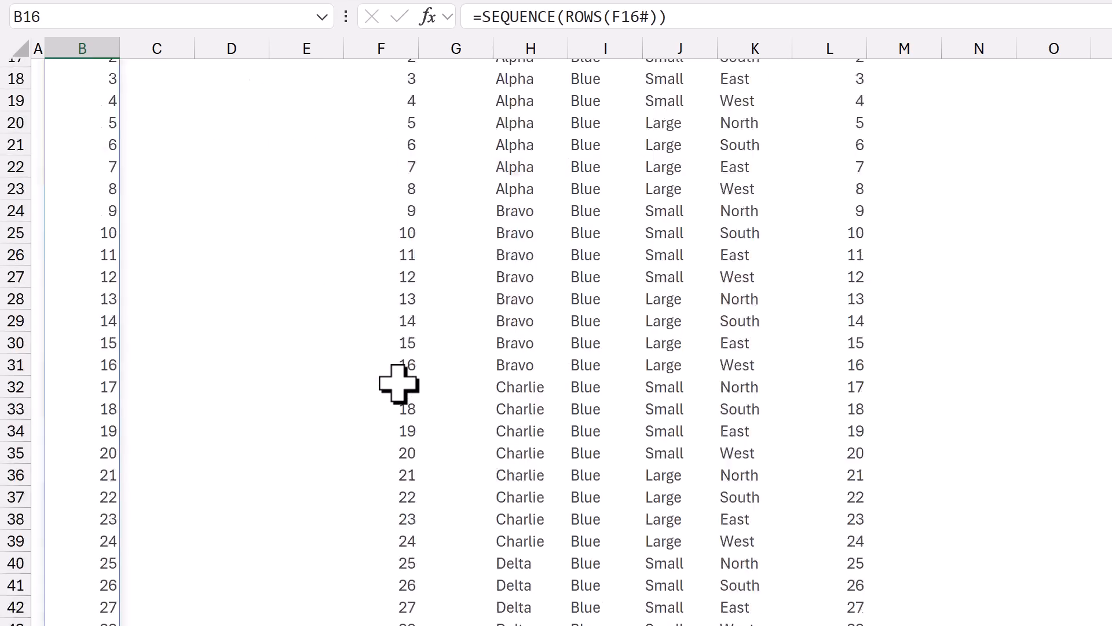
scroll(398, 382, down, 5)
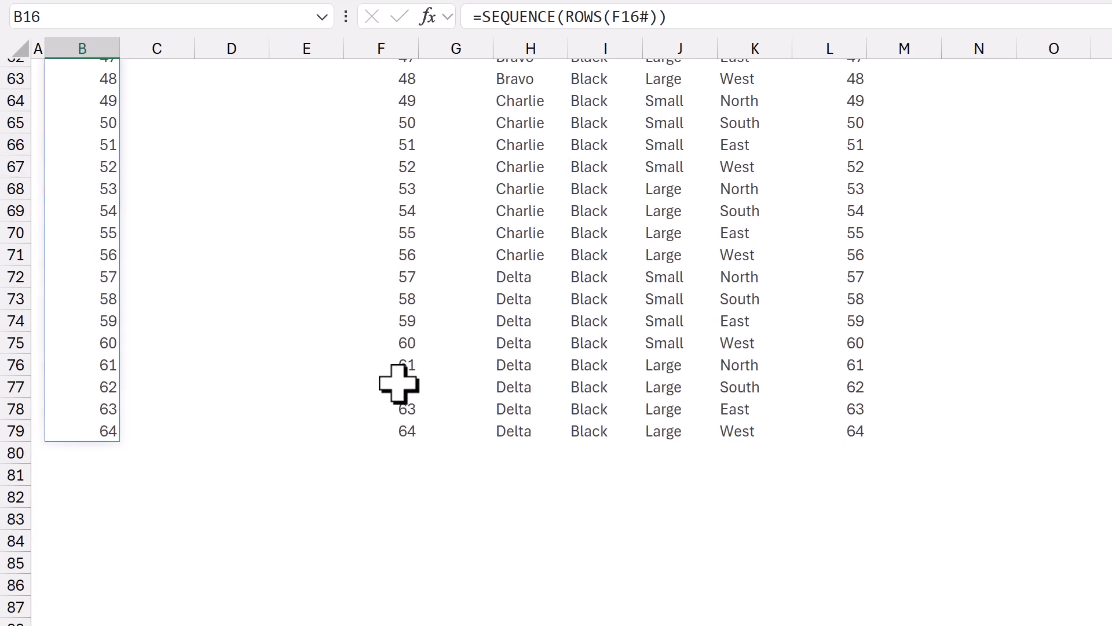
scroll(398, 383, up, 17)
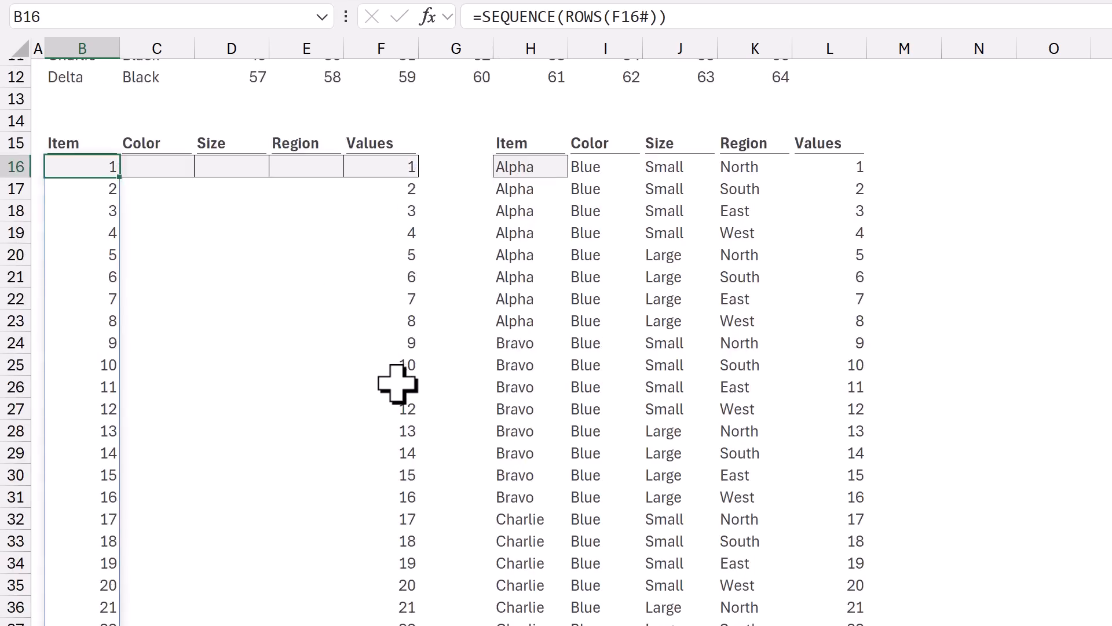
scroll(397, 384, up, 4)
Divide the B16 sequence by the number of header columns so it reads =SEQUENCE(ROWS(F16#))/COLUMNS(D4:K4)
key(F2)
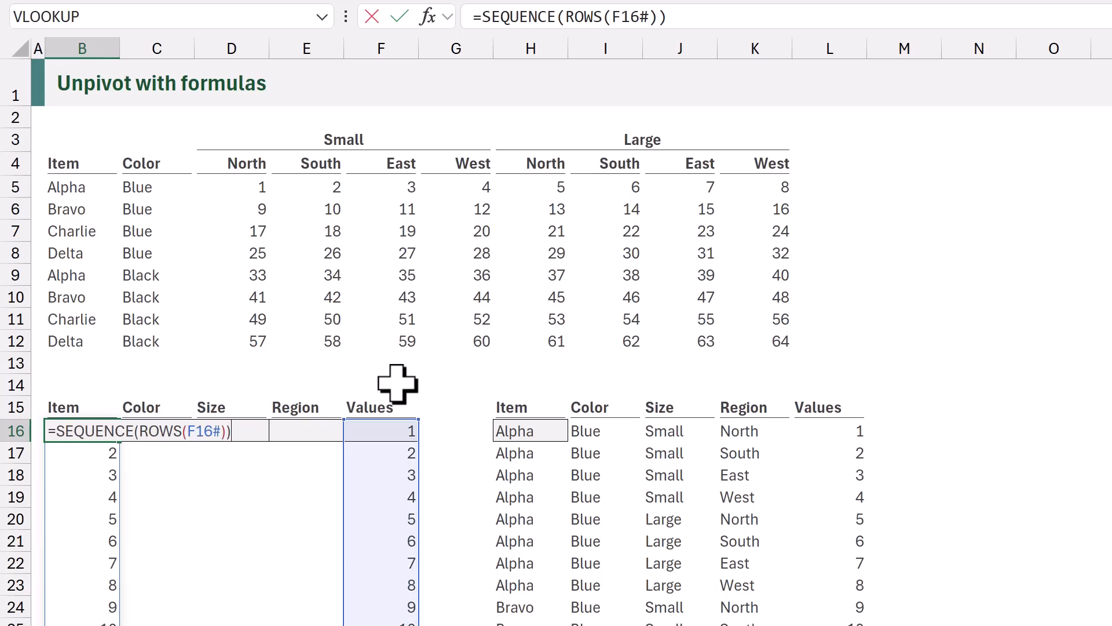
text(/COLUMNS()
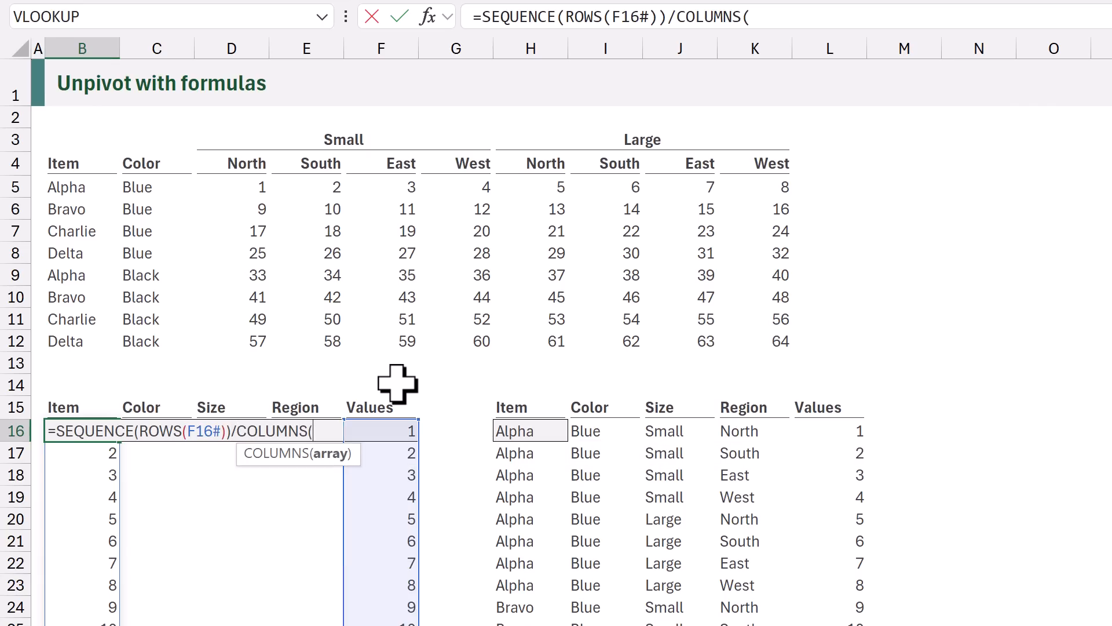
drag(256, 166, 736, 160)
text())
key(ctrl+Return)
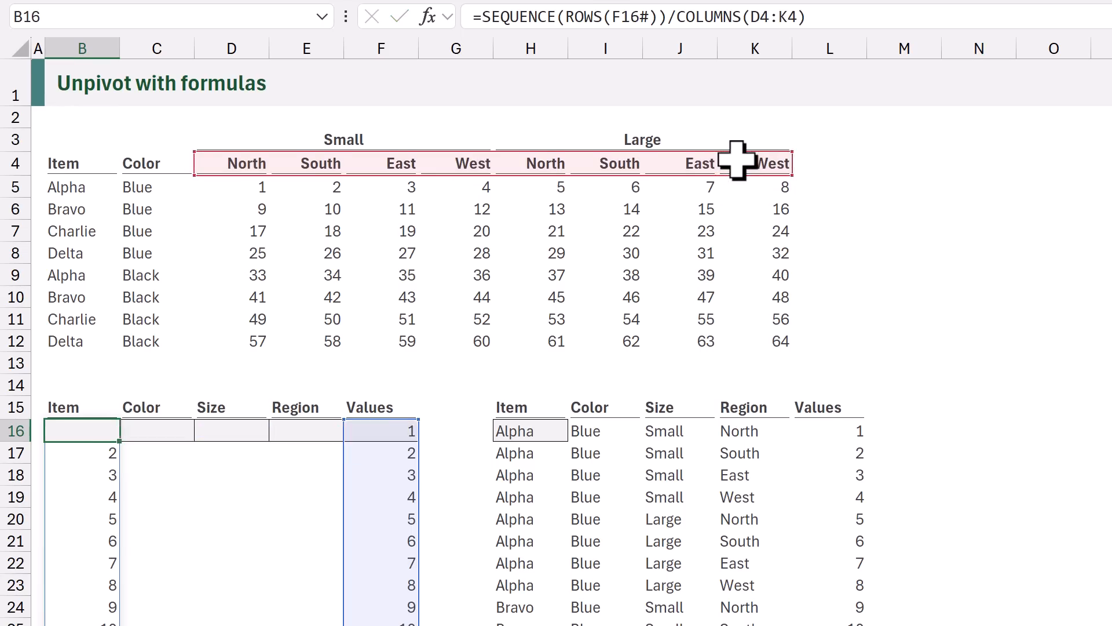
scroll(736, 161, down, 5)
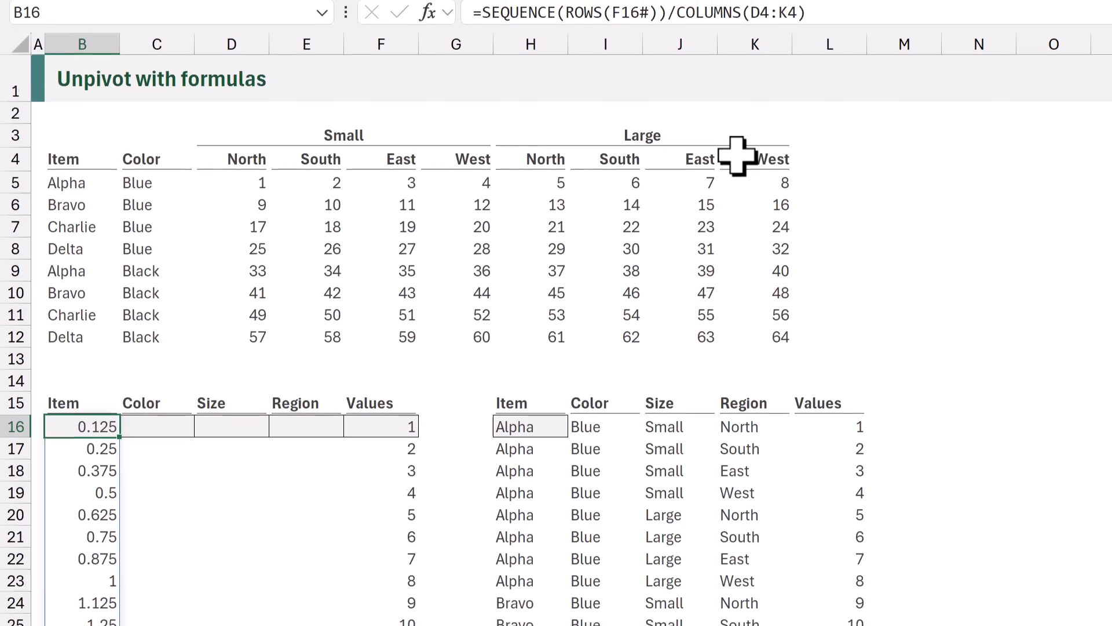
Wrap the B16 formula in ROUNDUP with 0 digits so it reads =ROUNDUP(SEQUENCE(ROWS(F16#))/COLUMNS(D4:K4),0)
key(F2)
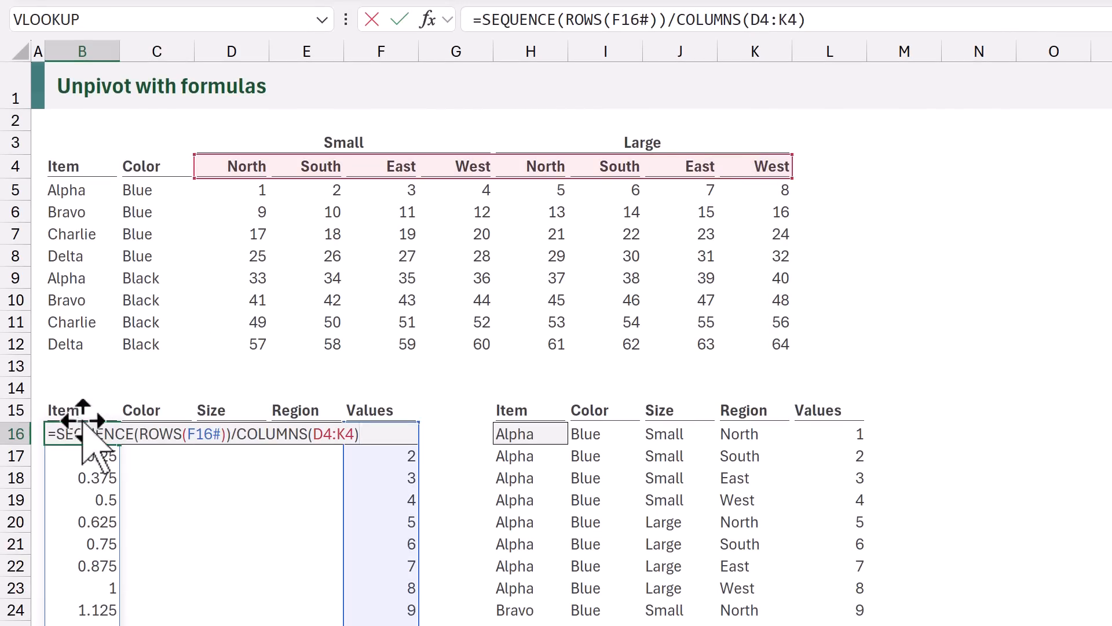
click(56, 435)
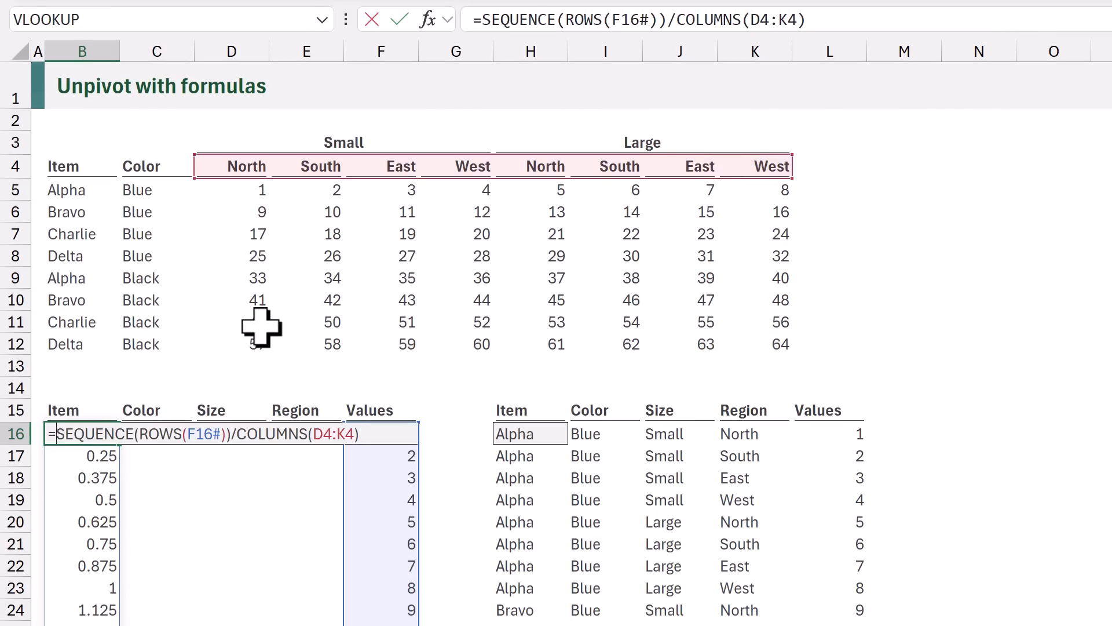
text(ROUNDUP)
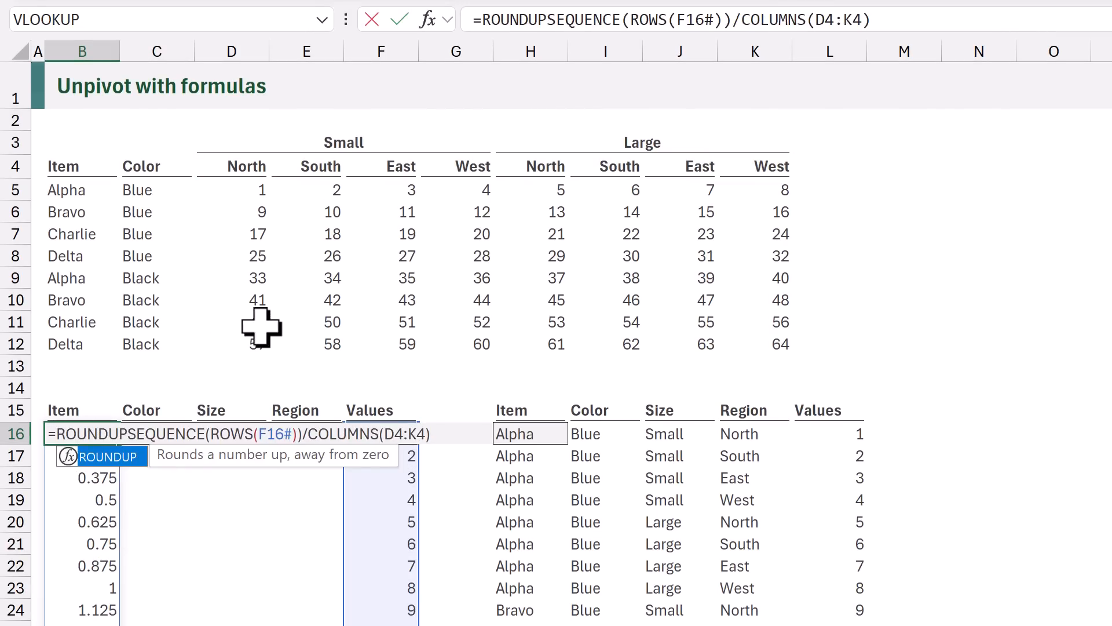
key(Tab)
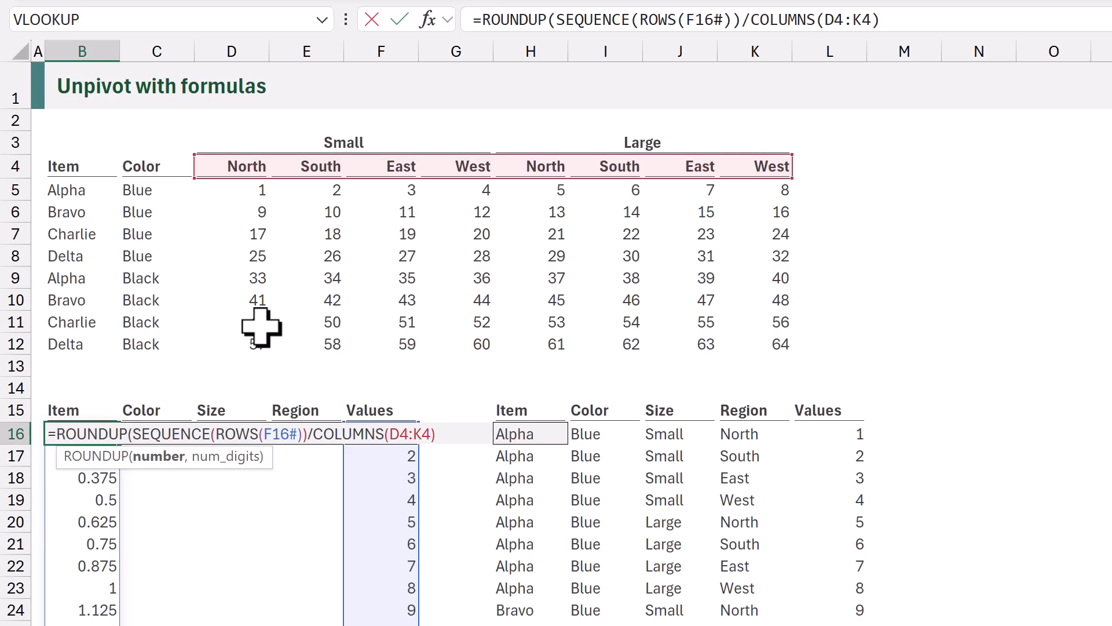
click(442, 435)
text(,0)
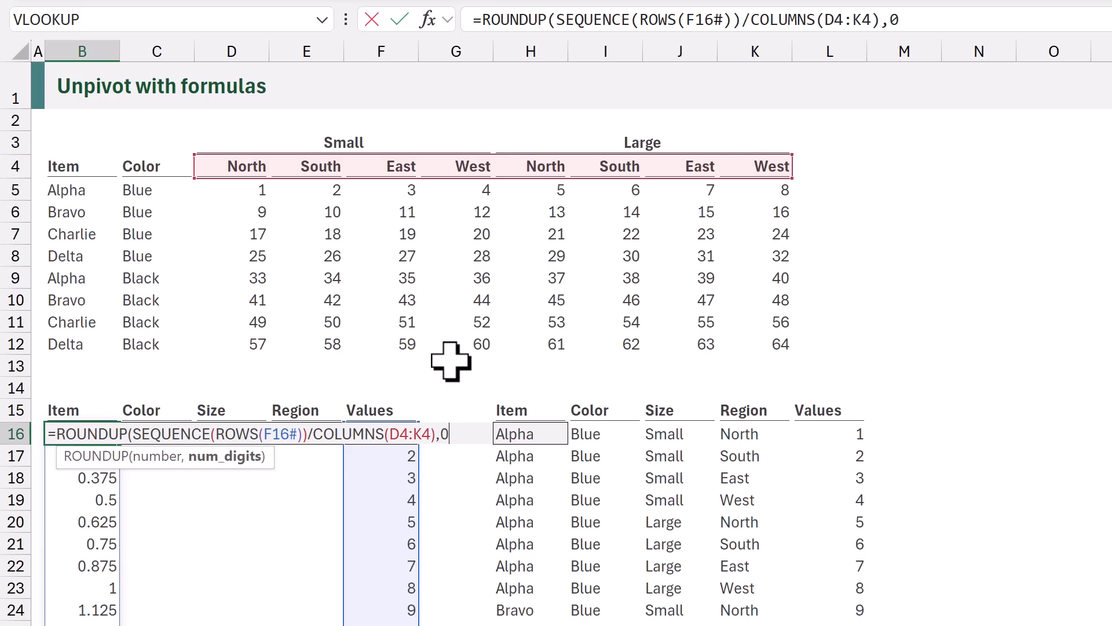
text())
key(ctrl+Return)
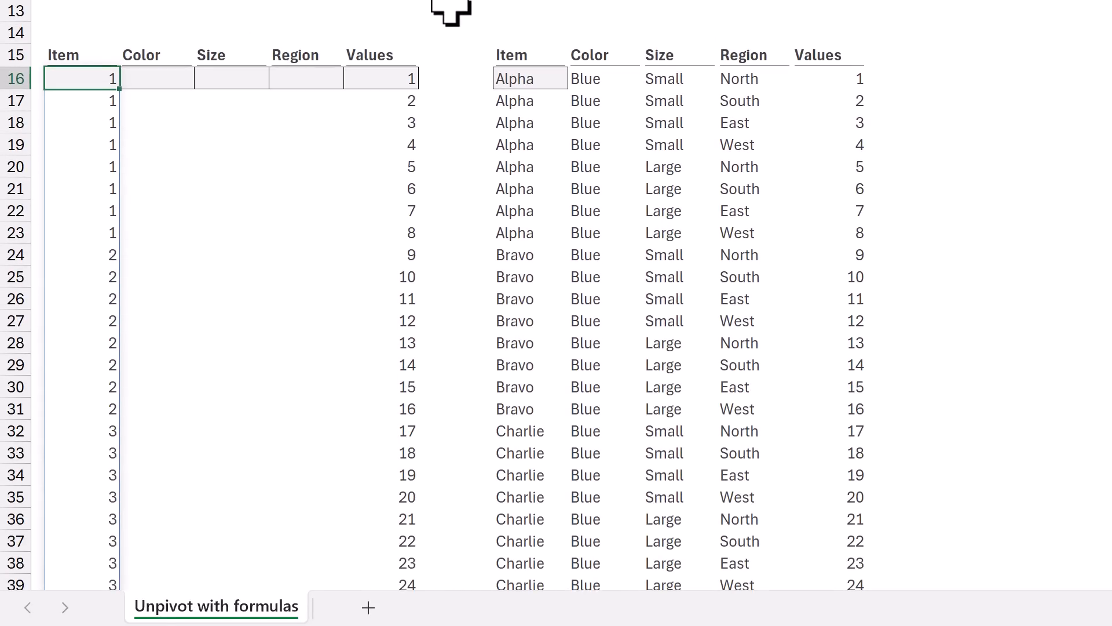
Wrap the B16 formula in INDEX over the item names so it reads =INDEX(B5:B12,ROUNDUP(SEQUENCE(ROWS(F16#))/COLUMNS(D4:K4),0))
key(F2)
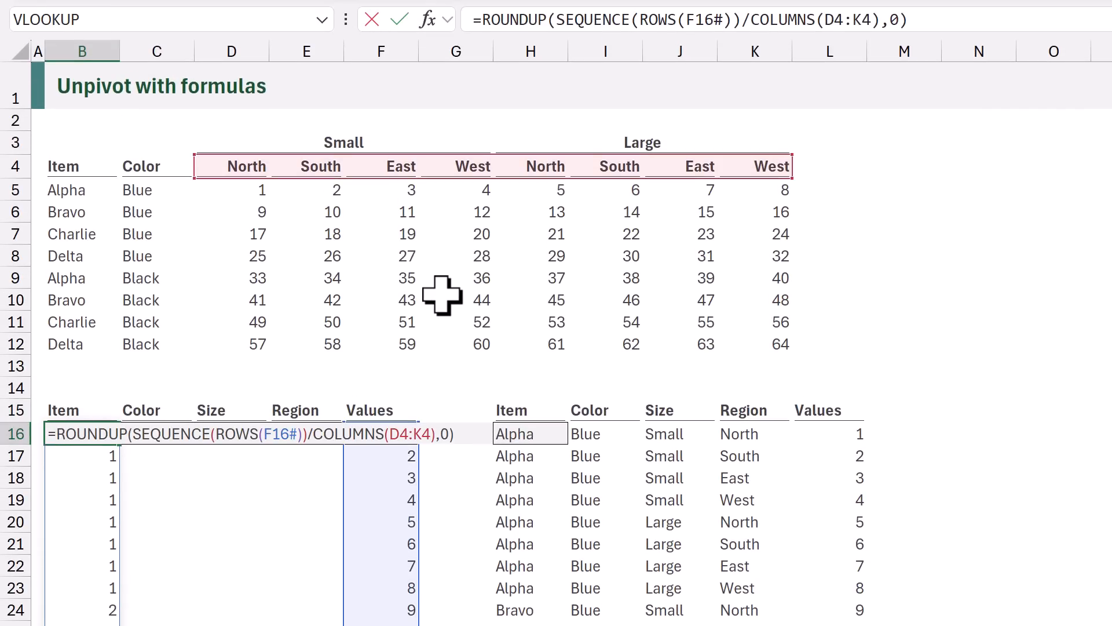
text(INDEX()
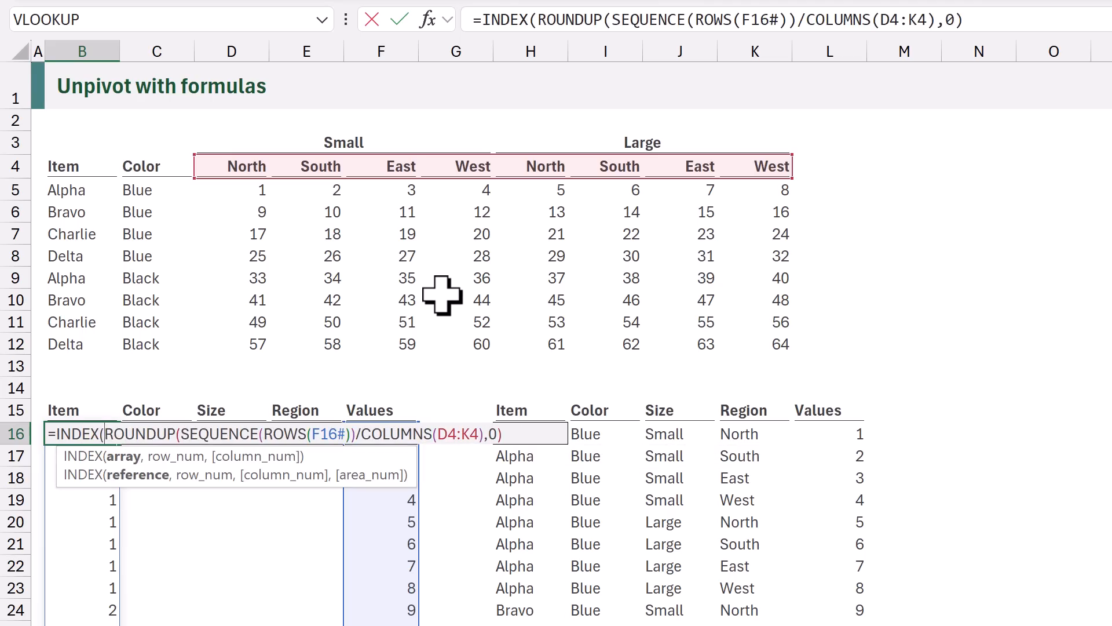
drag(81, 190, 74, 342)
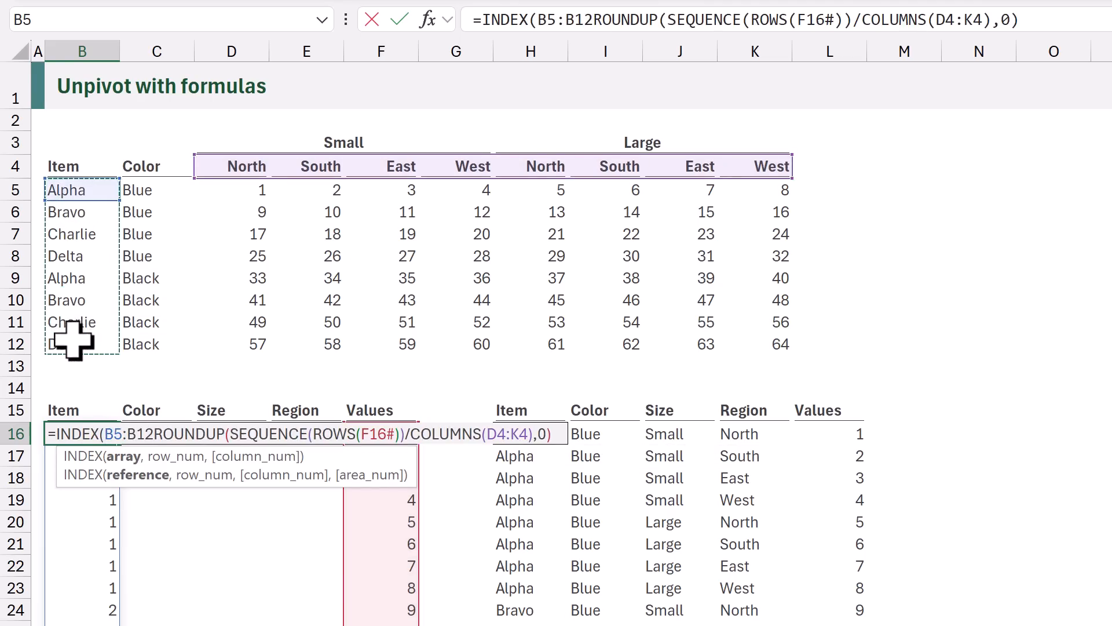
text(,)
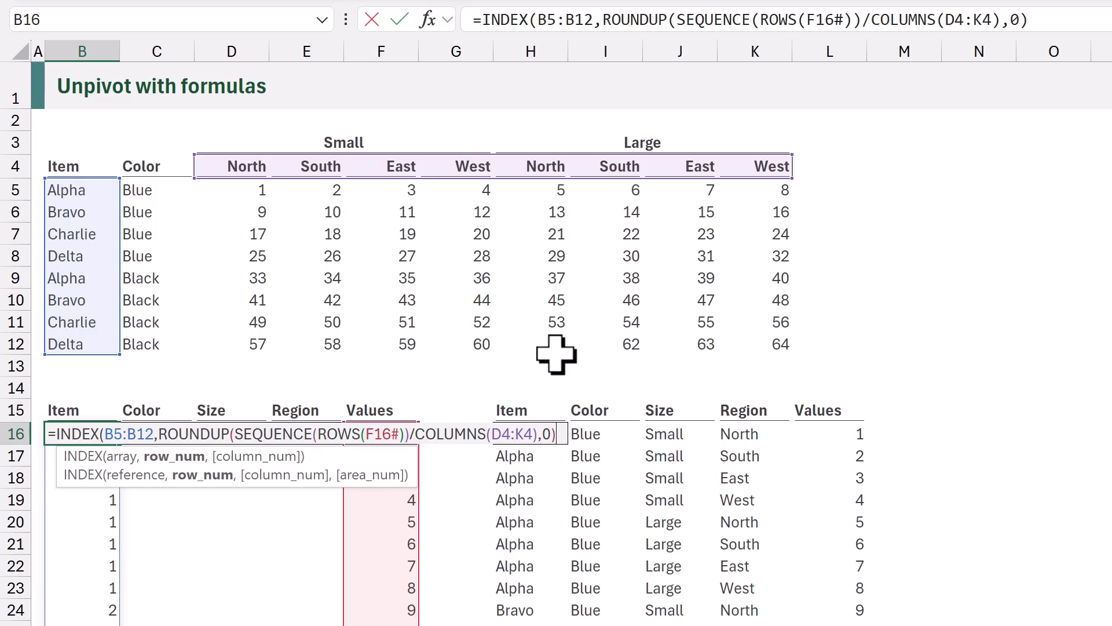
text())
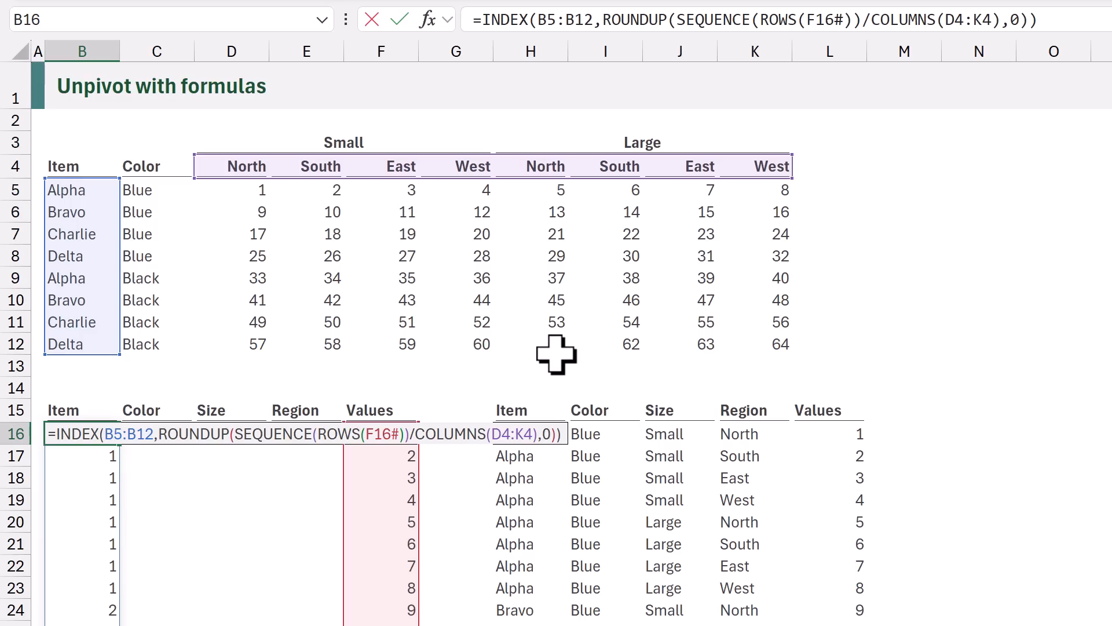
key(ctrl+Return)
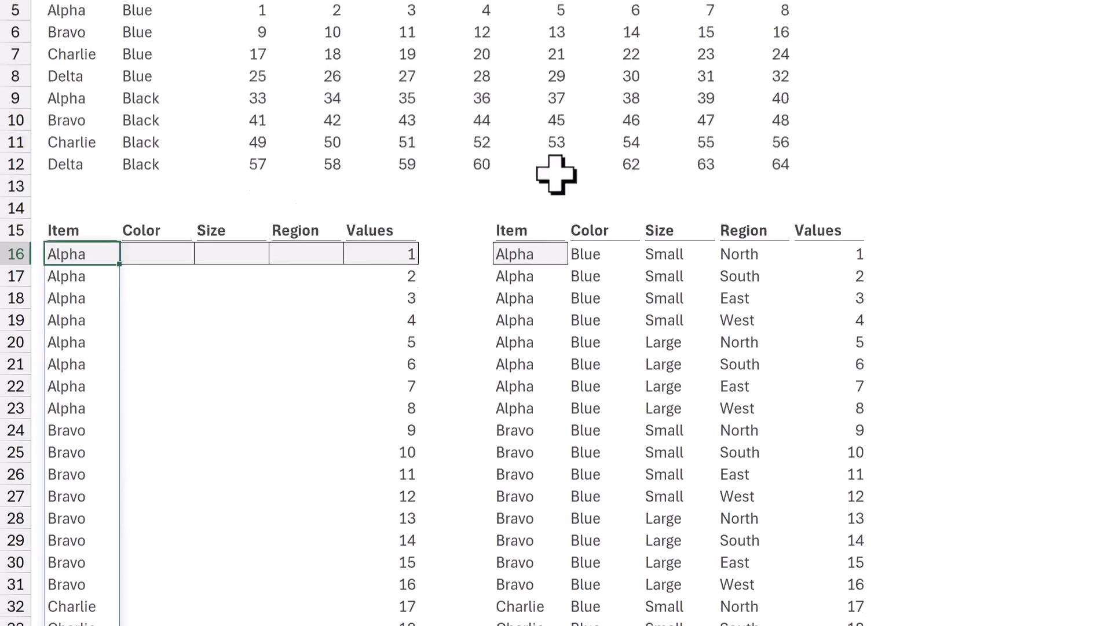
Copy the B16 formula text into C16 under the Color heading and change its INDEX range to C5:C12
key(F2)
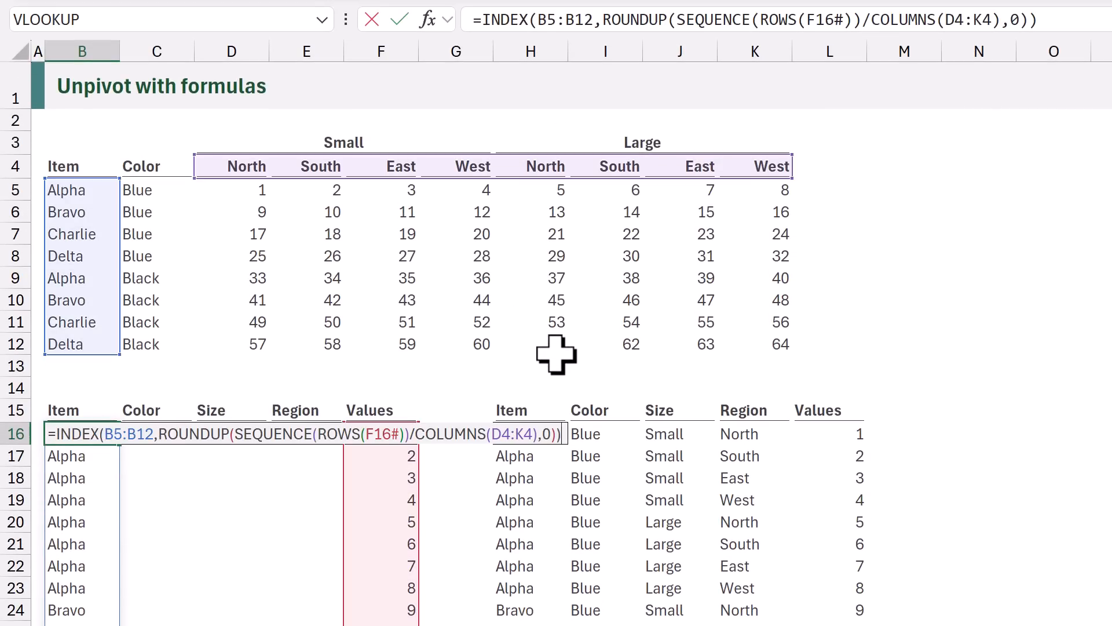
key(shift+Home)
key(ctrl+c)
key(Escape)
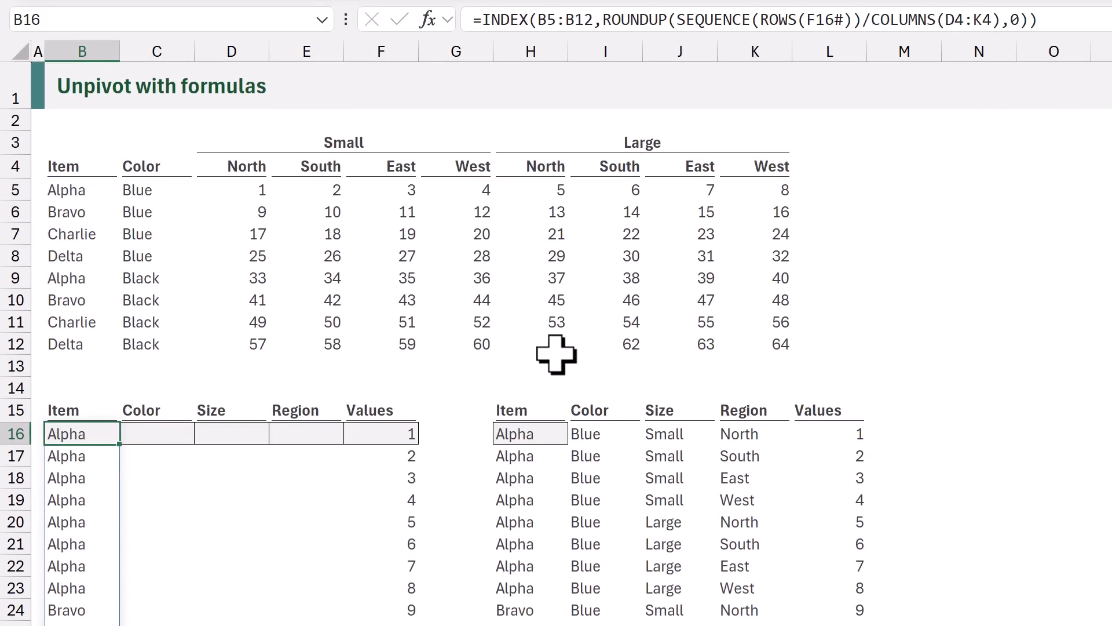
key(Right)
key(F2)
key(ctrl+v)
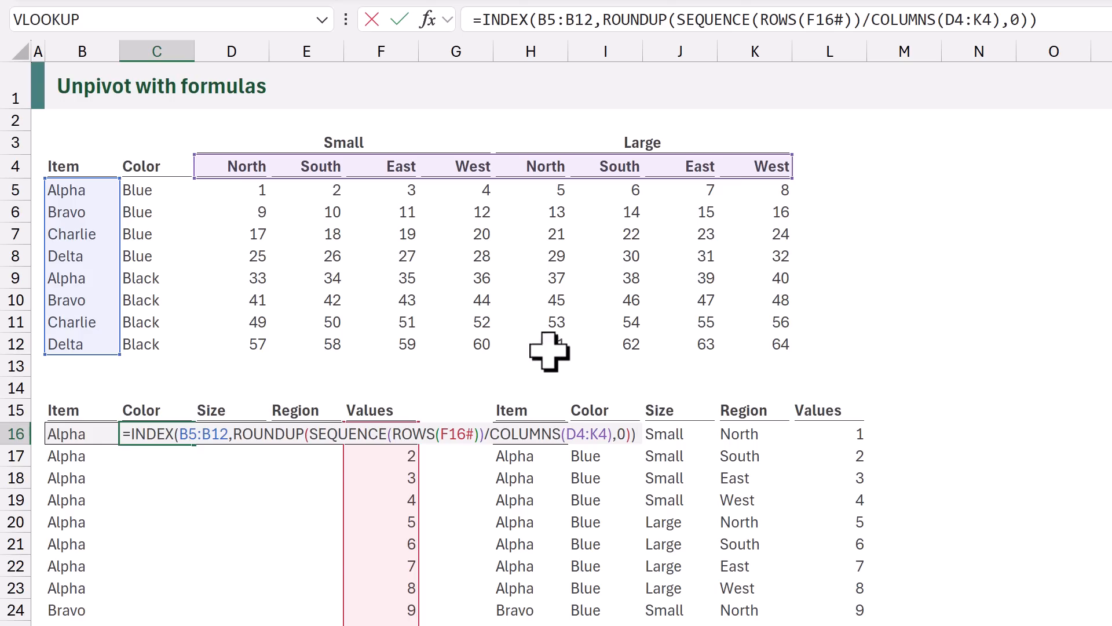
drag(119, 301, 142, 304)
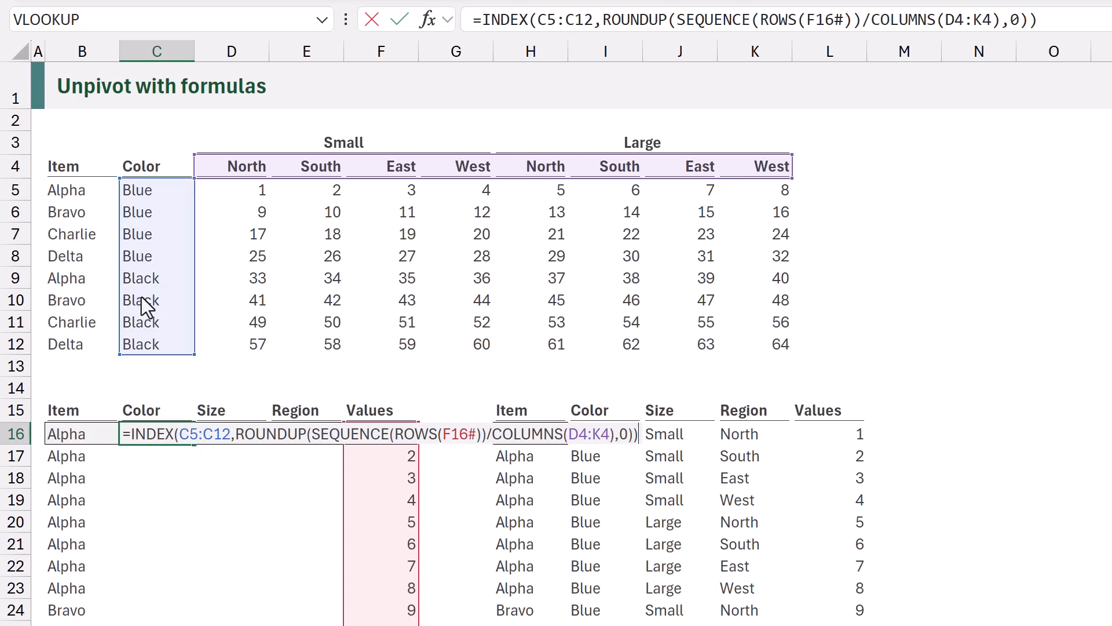
key(ctrl+Return)
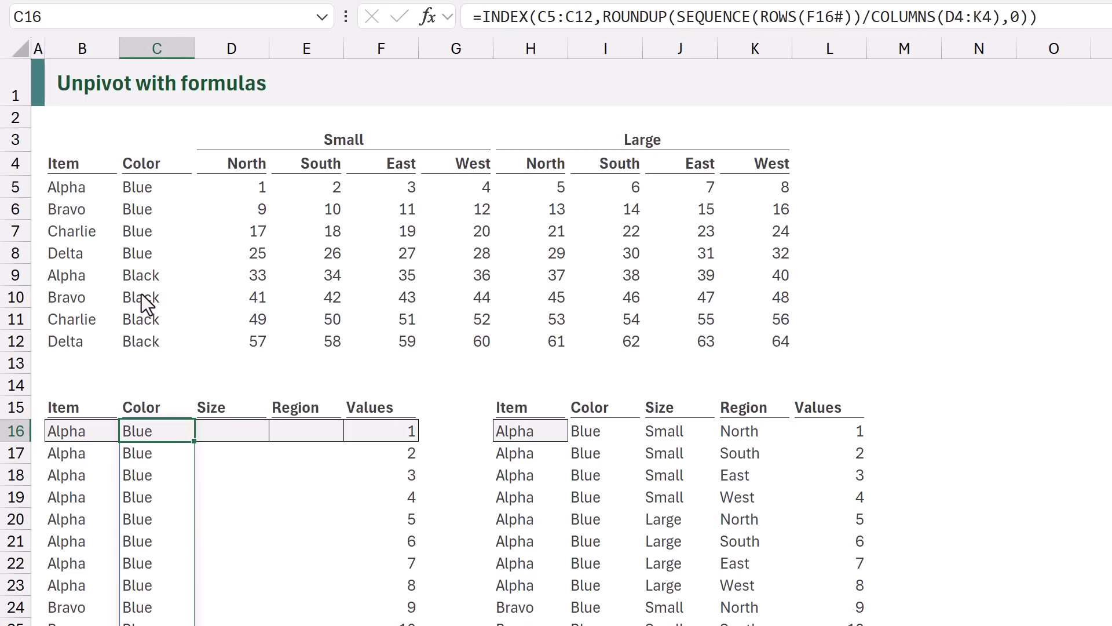
Enter =SEQUENCE(ROWS(F16#),1,0) in E16 under the Region heading and check the spilled sequence down to its last row
key(Right)
key(Right)
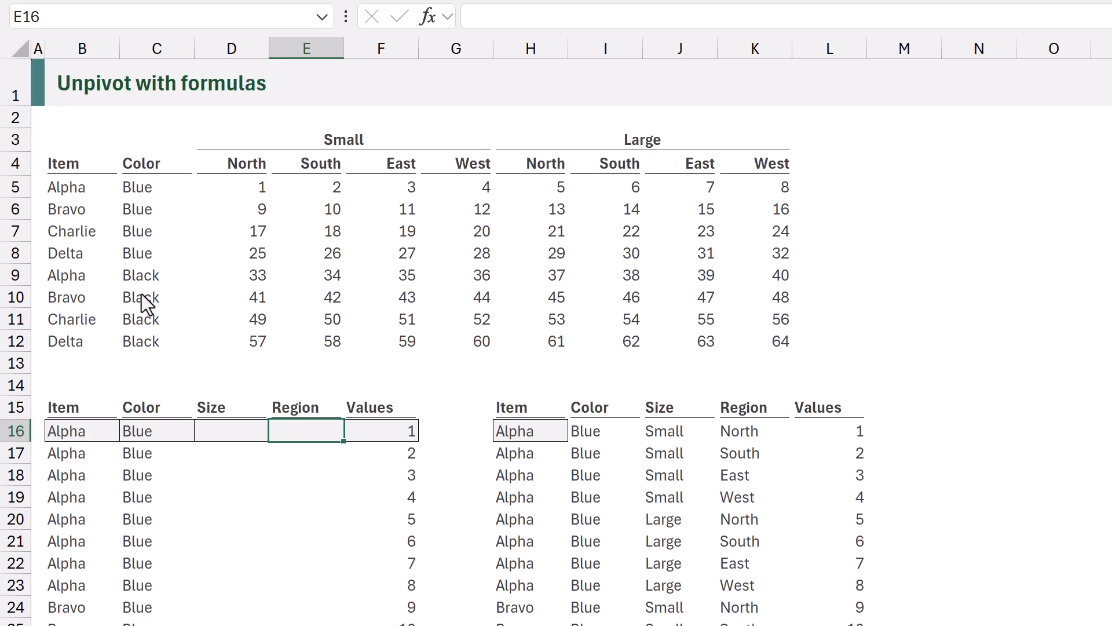
text(=SEQUENCE()
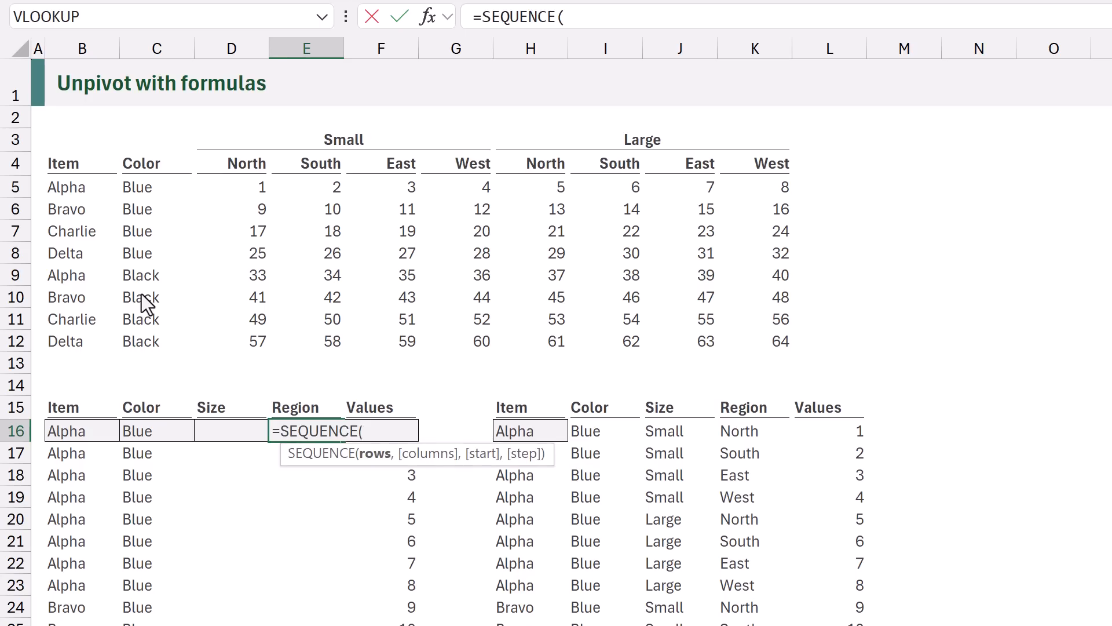
text(ROWS()
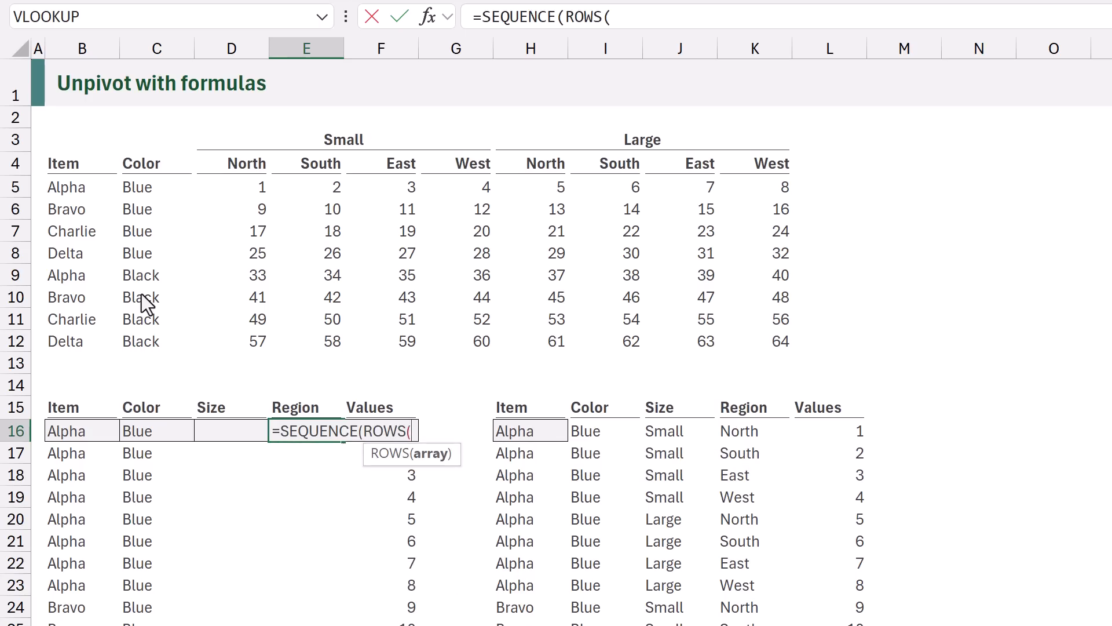
text(F16)
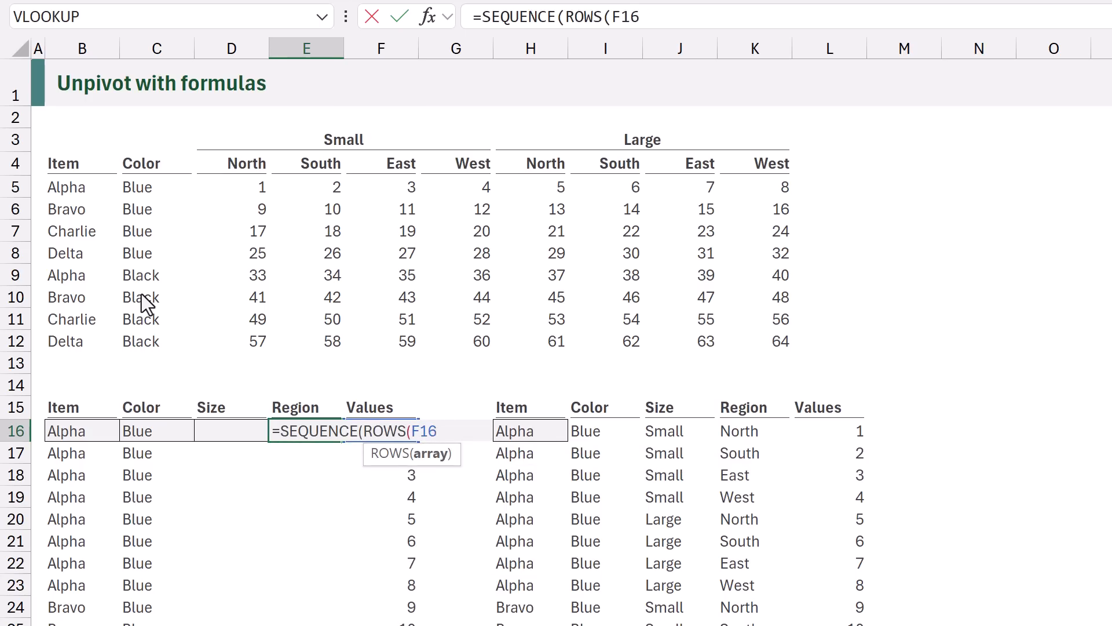
text(#),)
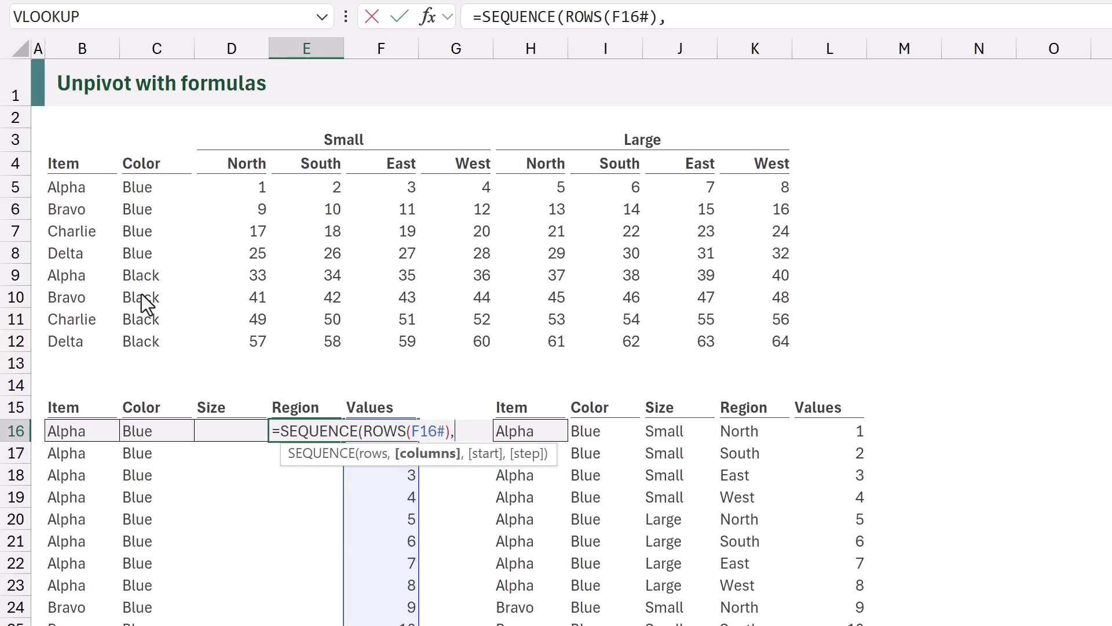
text(1,)
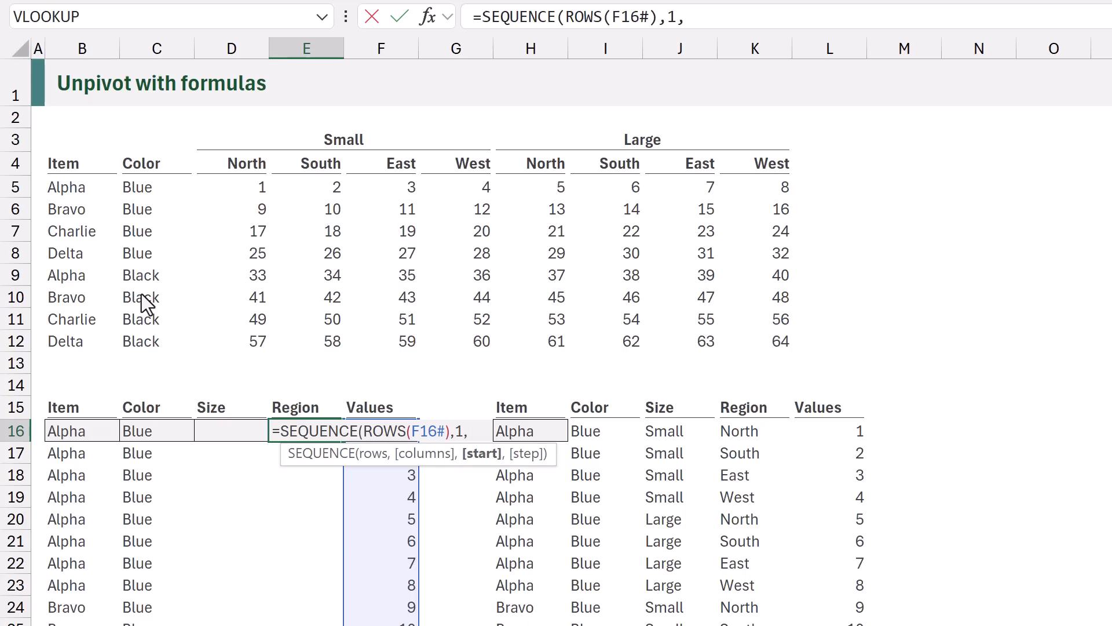
text(0))
key(ctrl+Return)
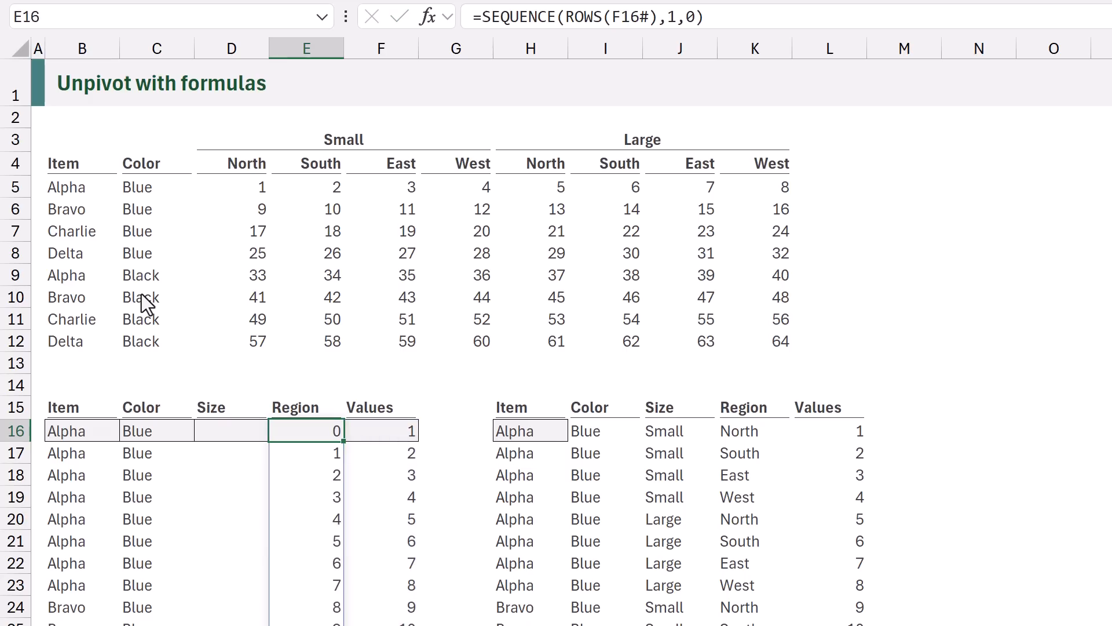
scroll(141, 294, down, 15)
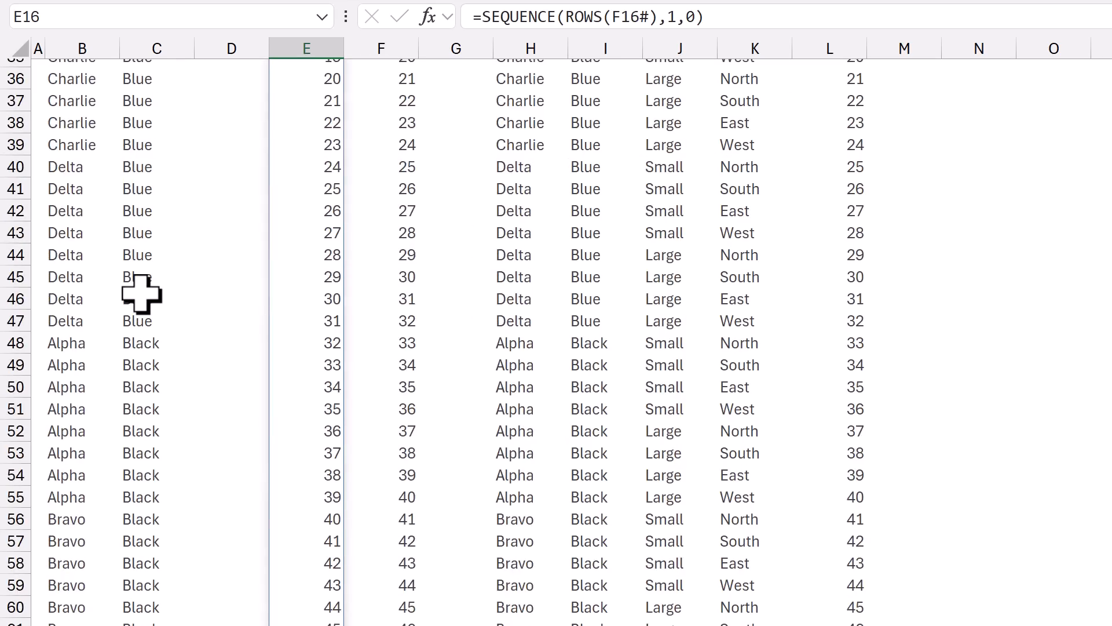
scroll(141, 294, down, 4)
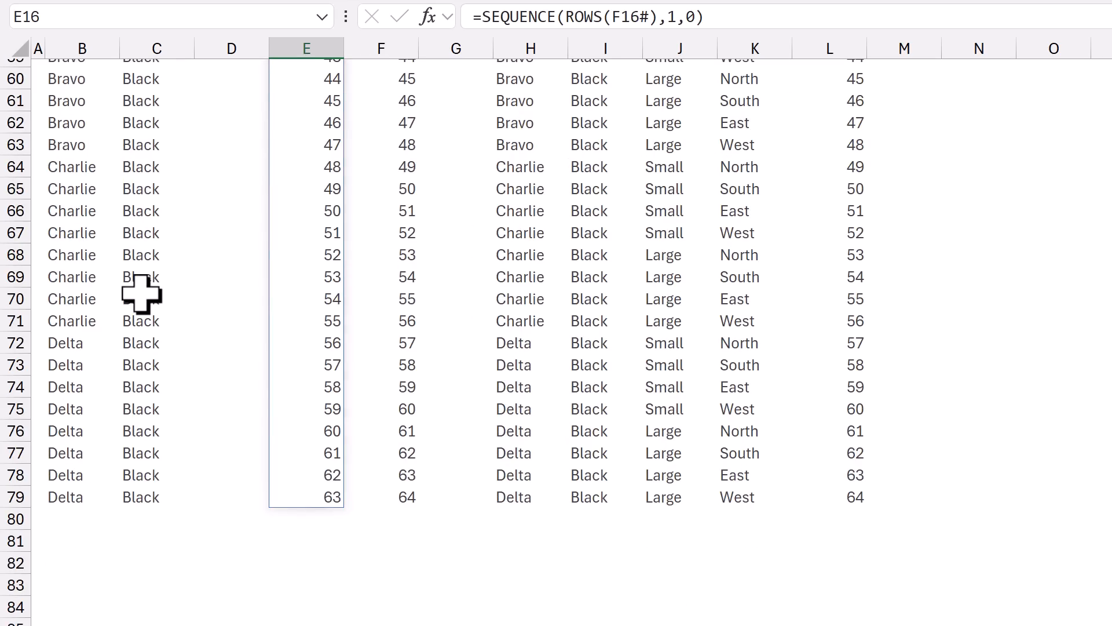
scroll(141, 293, up, 17)
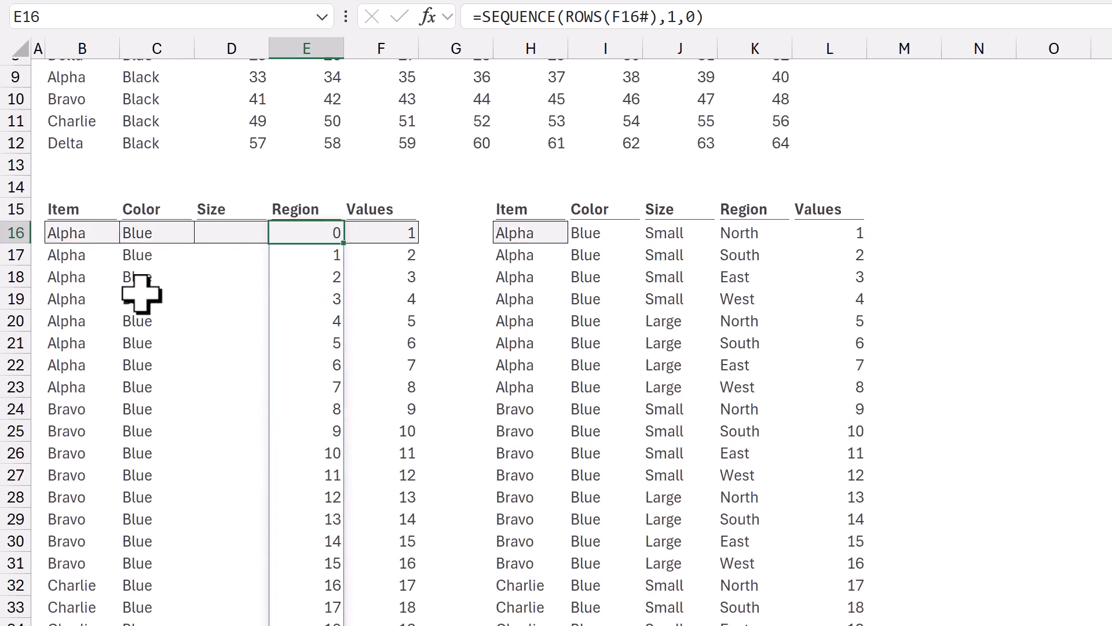
scroll(142, 293, up, 3)
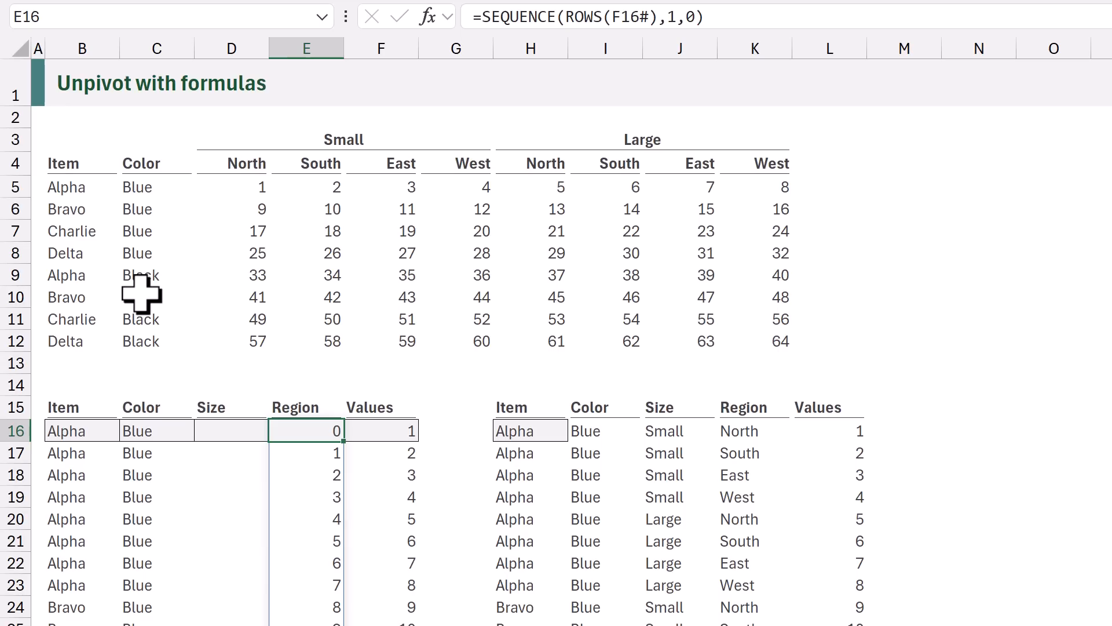
Wrap the E16 sequence in MOD with the header column count as divisor and add 1, giving =MOD(SEQUENCE(ROWS(F16#),1,0),COLUMNS(D4:K4))+1
key(F2)
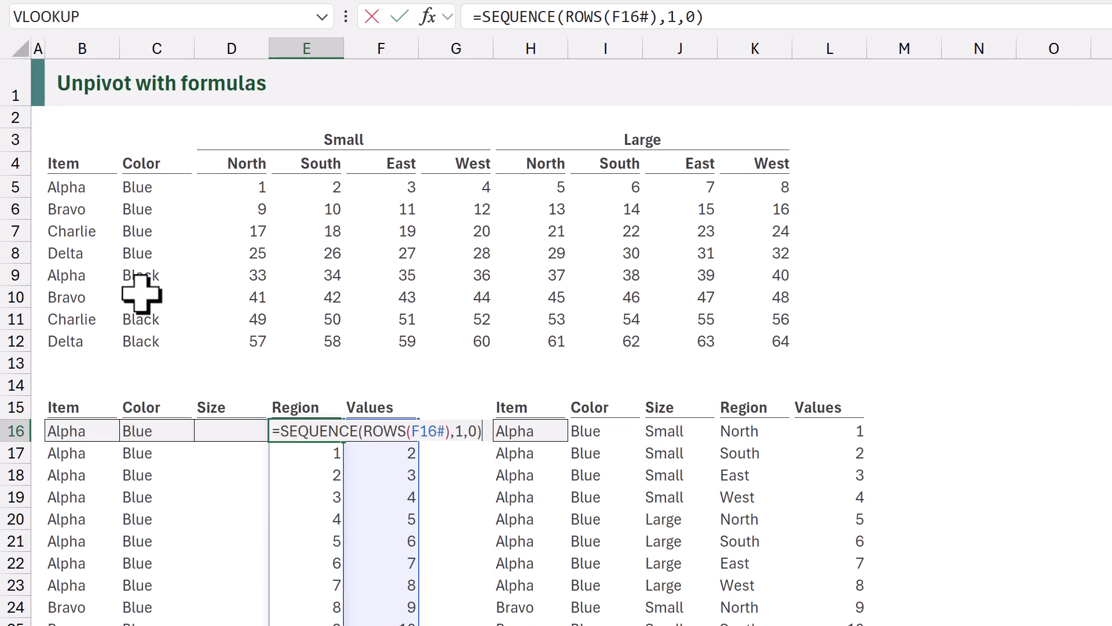
key(Home)
key(Right)
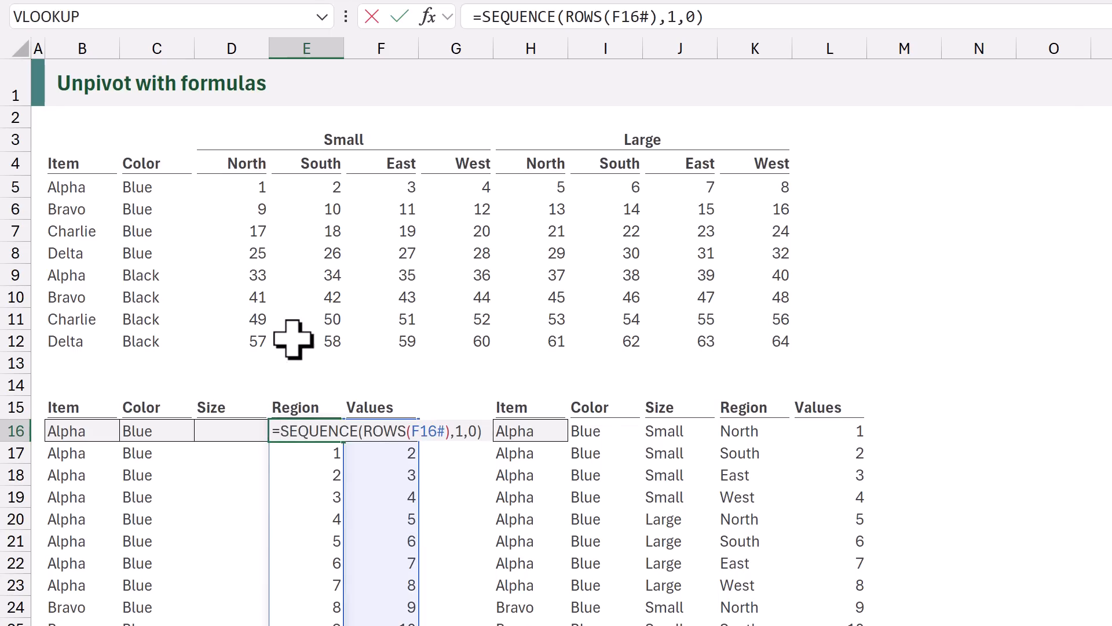
text(MOD()
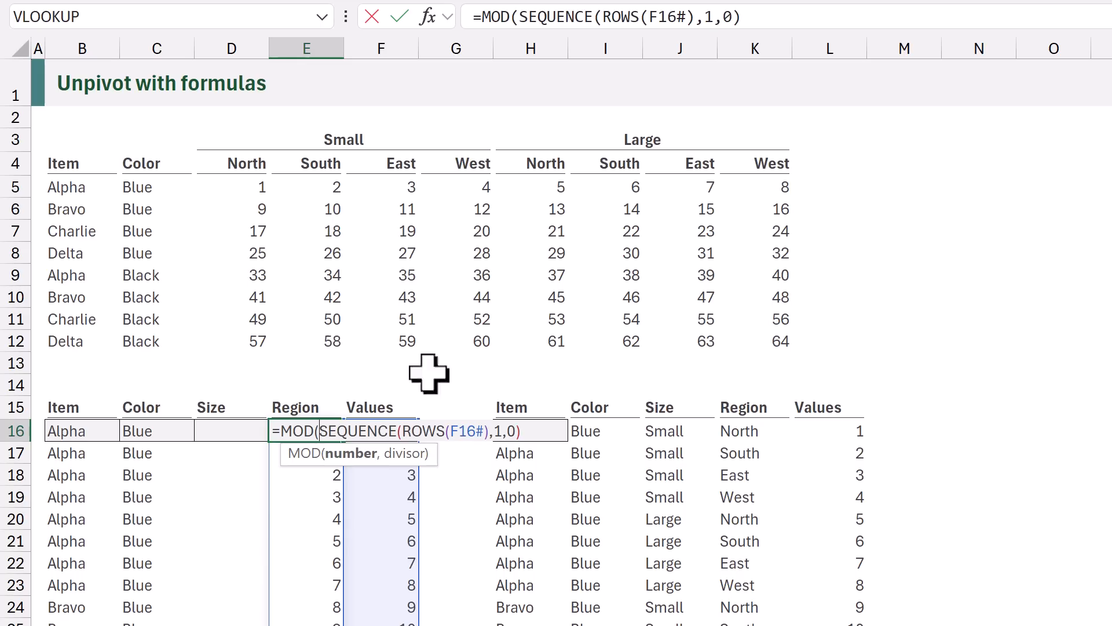
click(548, 435)
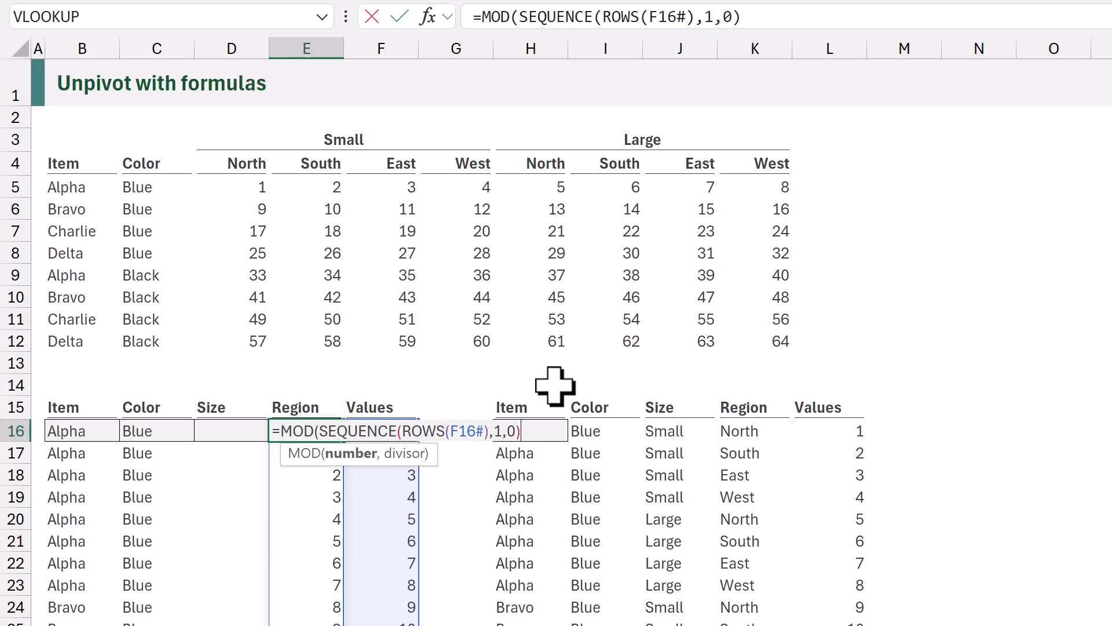
text(,)
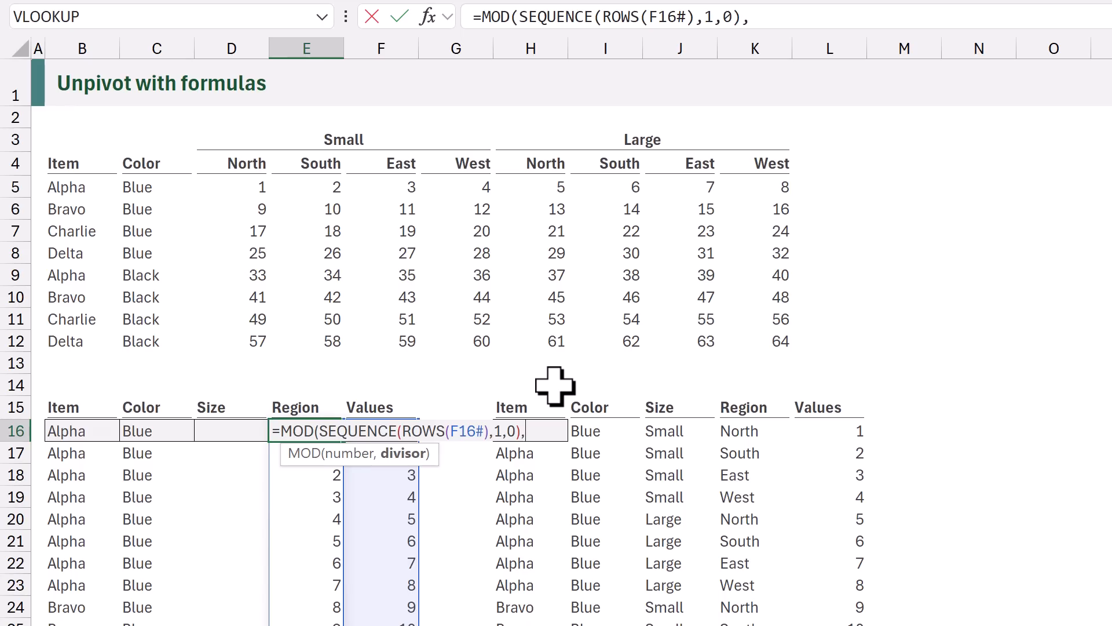
text(COLUMNS()
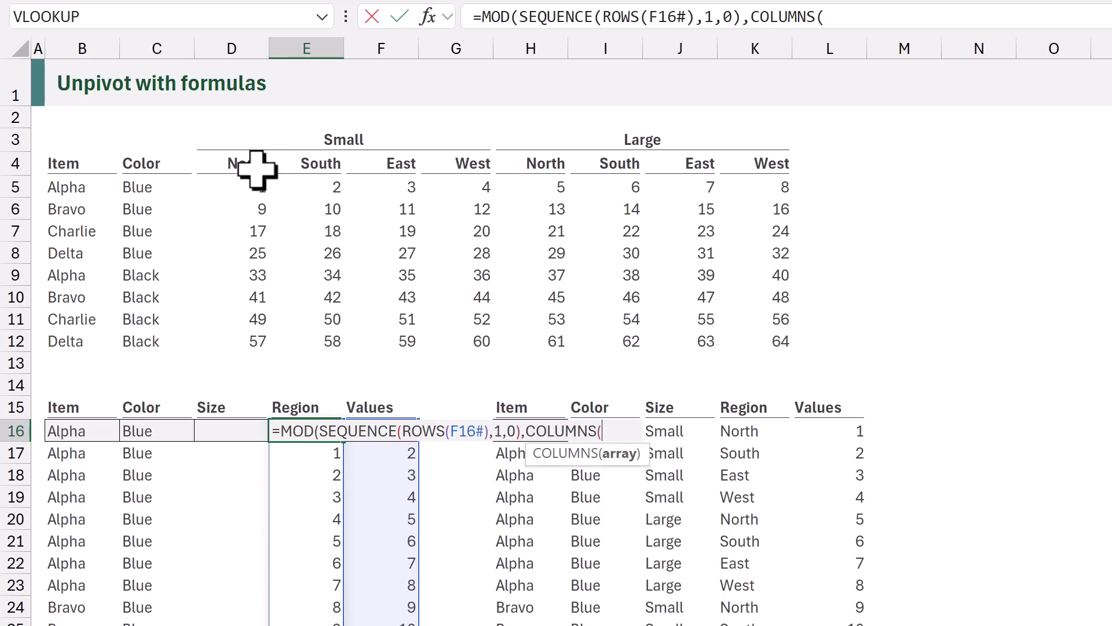
drag(253, 167, 729, 159)
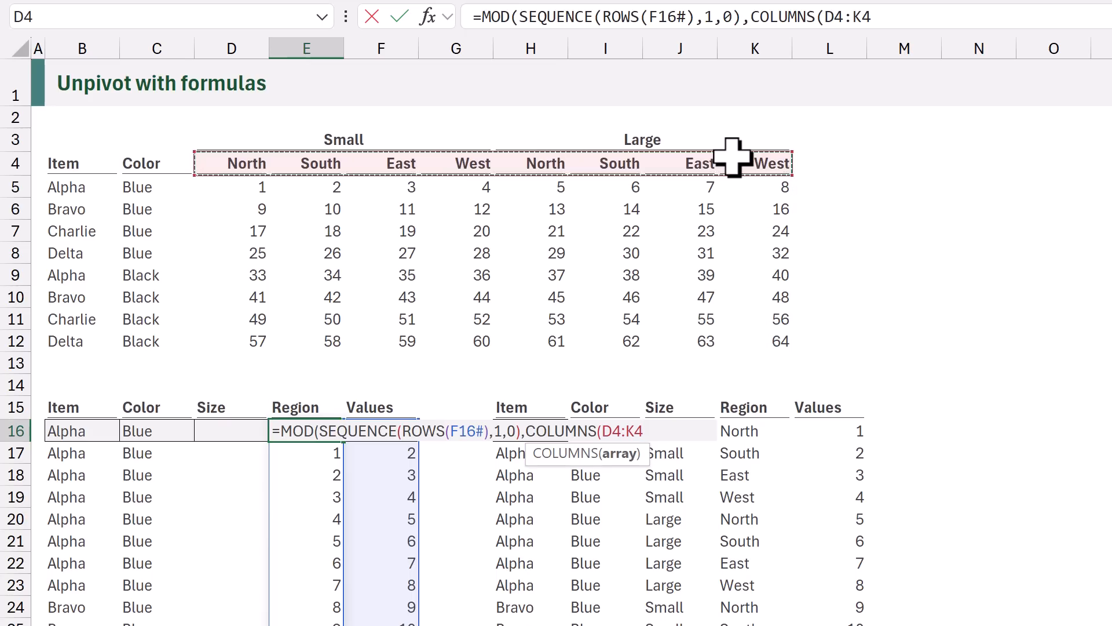
text())
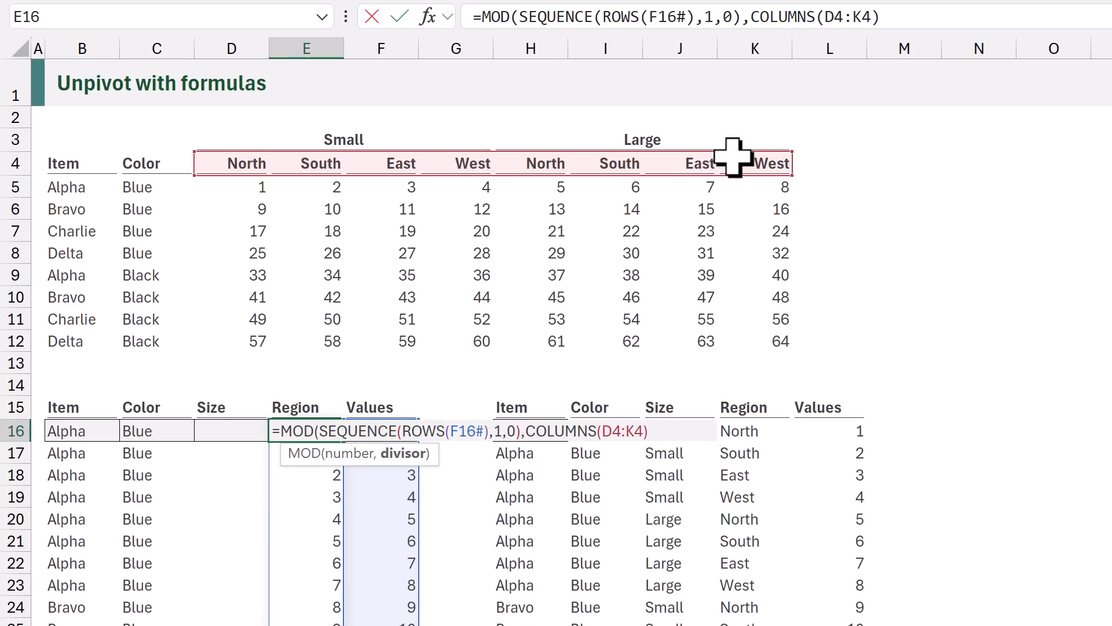
text())
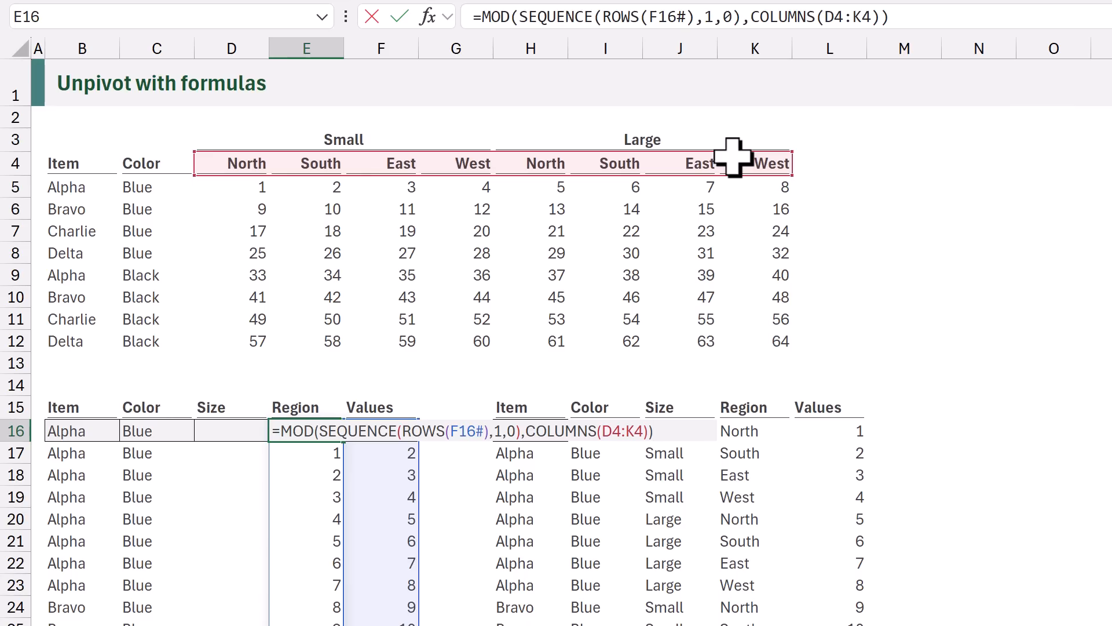
text(+1)
key(ctrl+Return)
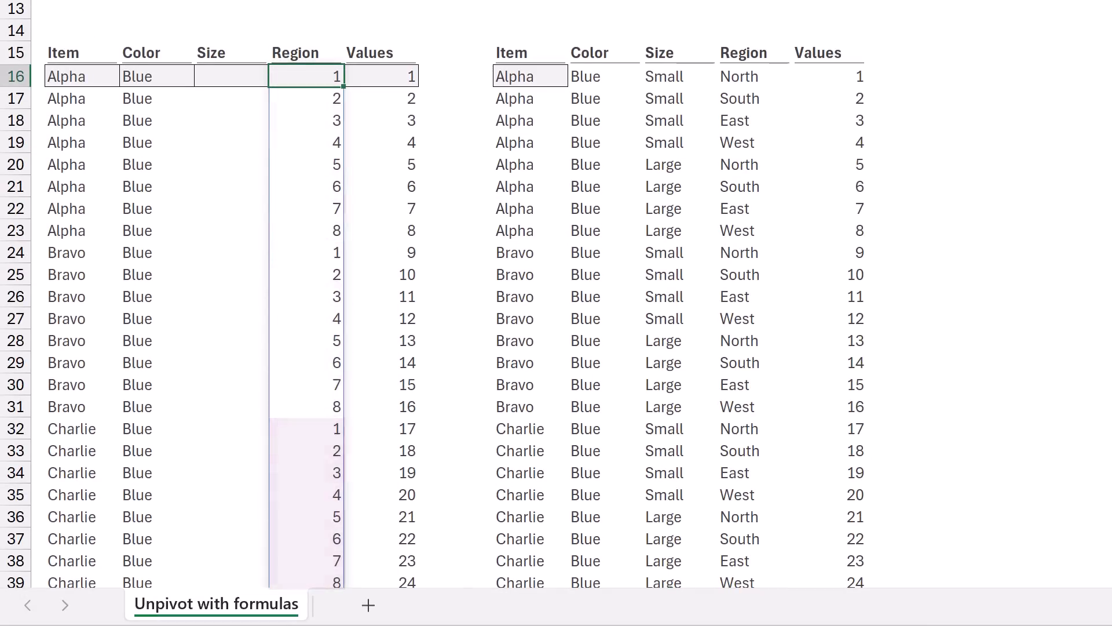
Wrap the E16 formula in INDEX over the region headers so it reads =INDEX(D4:K4,MOD(SEQUENCE(ROWS(F16#),1,0),COLUMNS(D4:K4))+1)
key(F2)
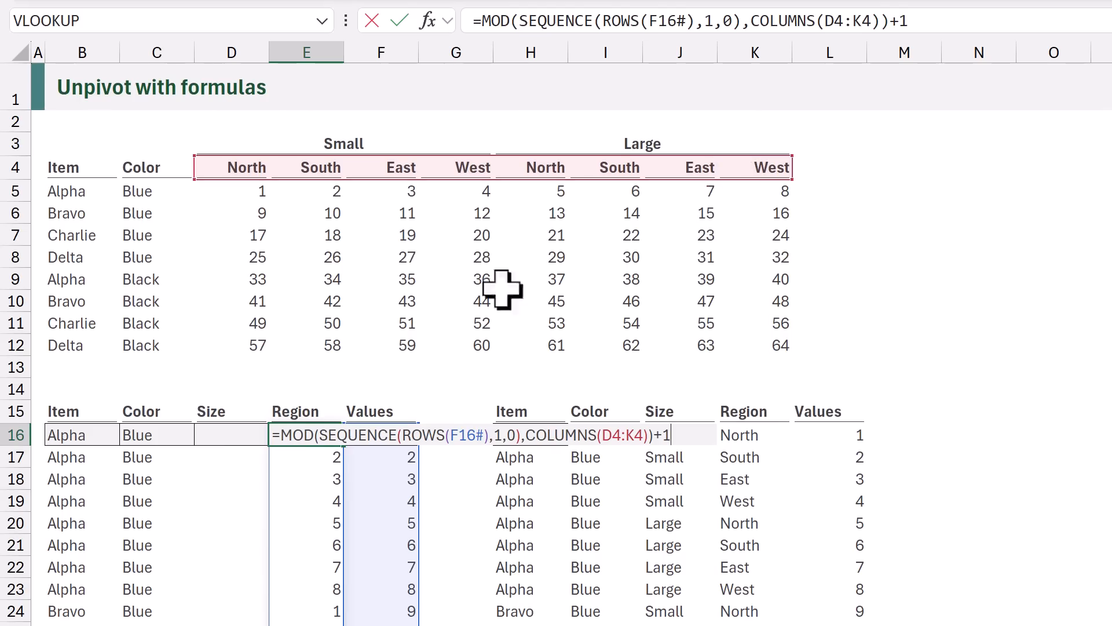
click(276, 435)
text(INDEX()
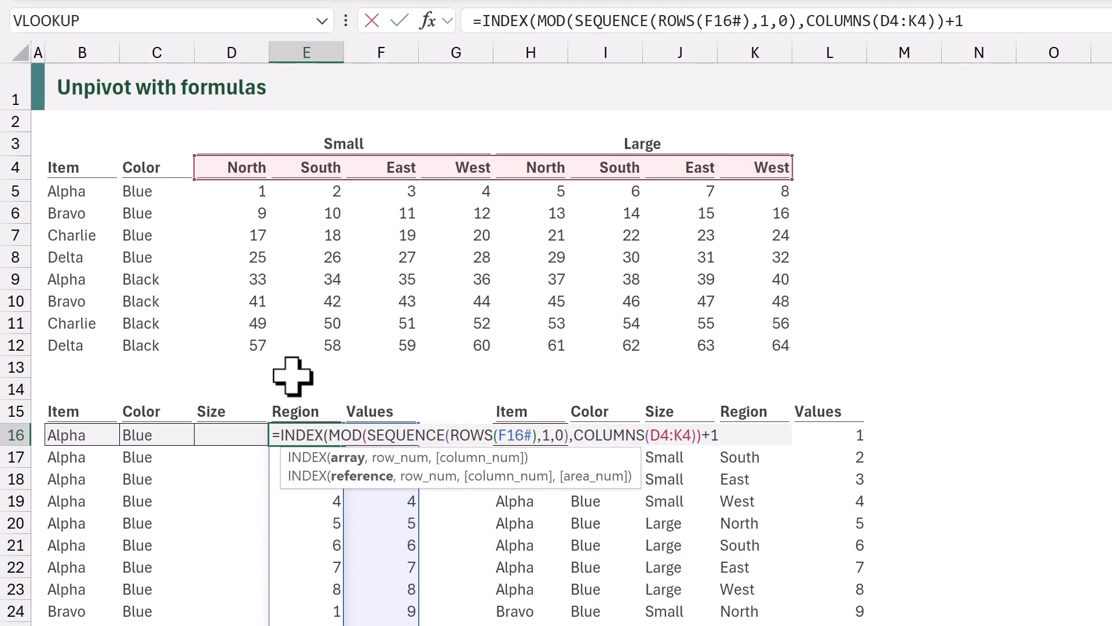
drag(231, 167, 755, 166)
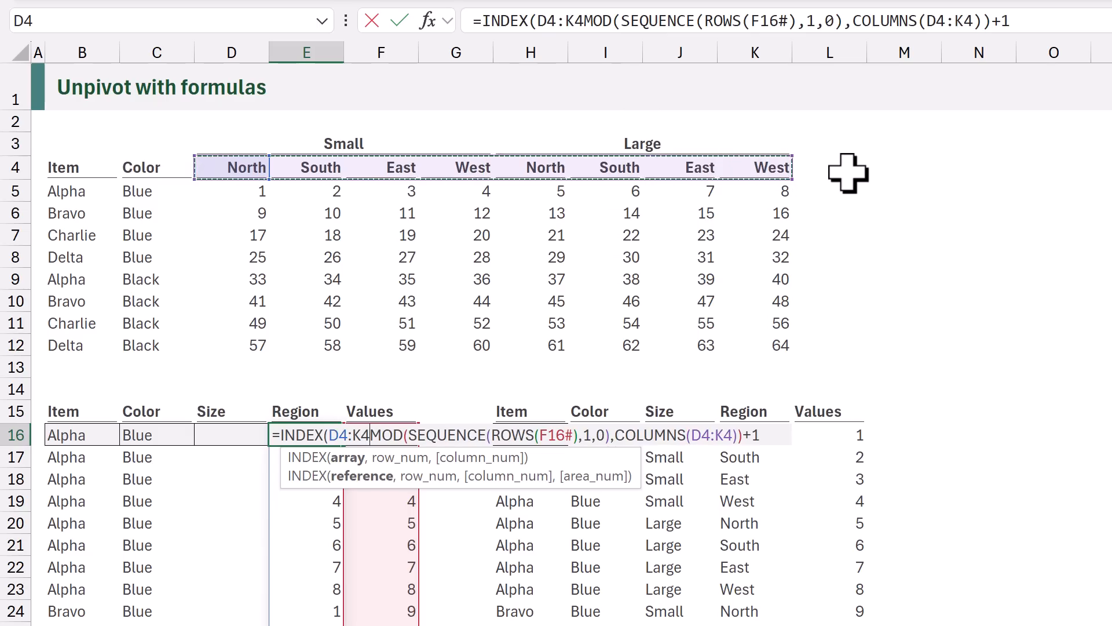
text(,)
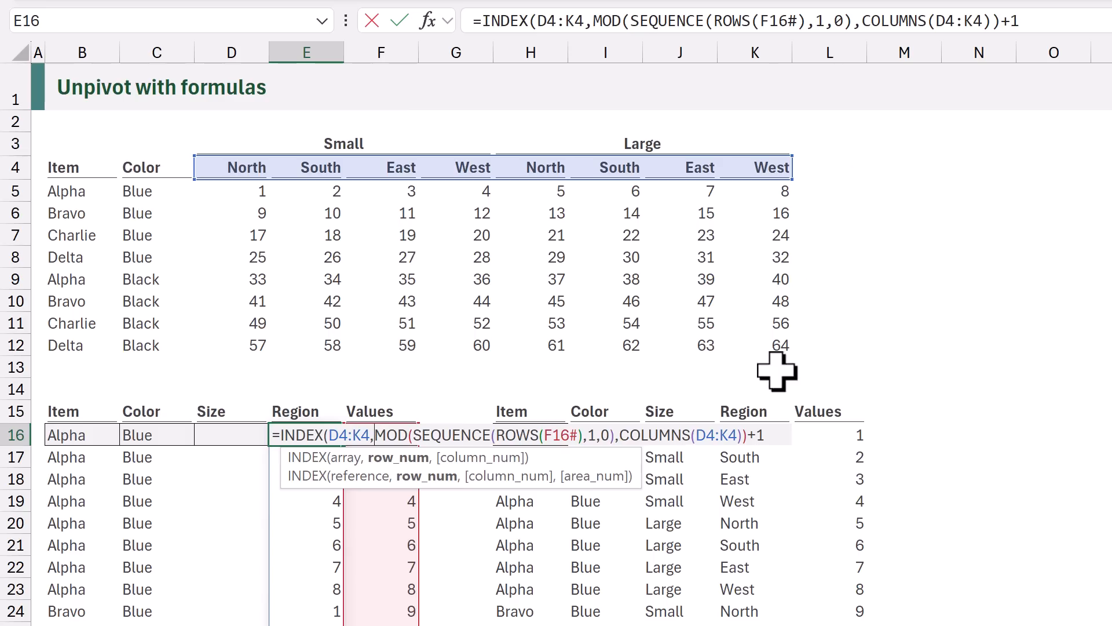
click(774, 435)
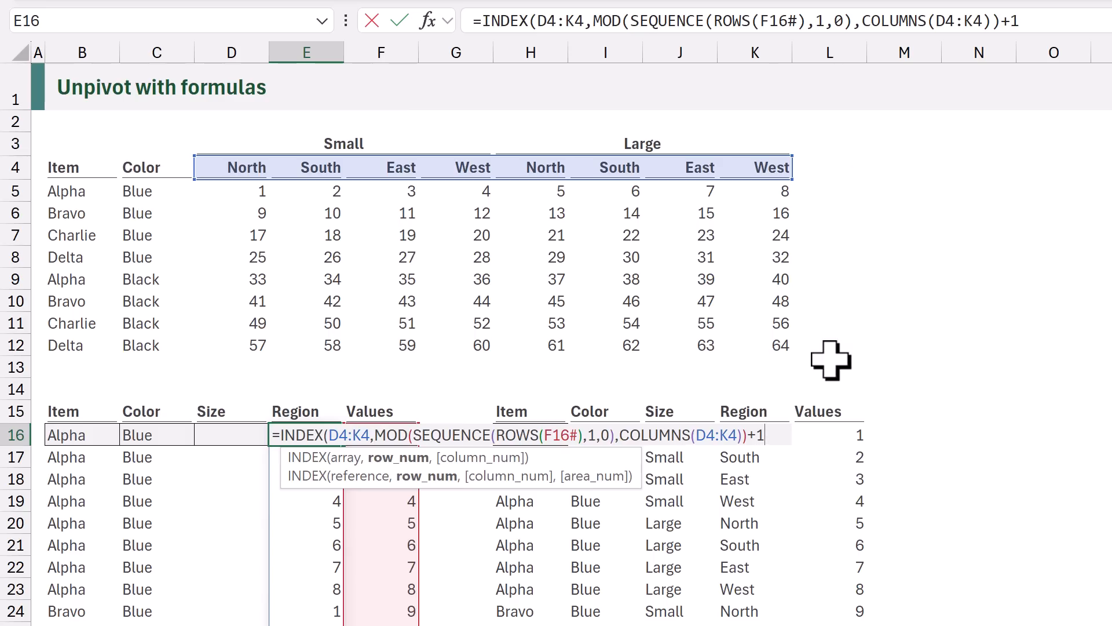
text())
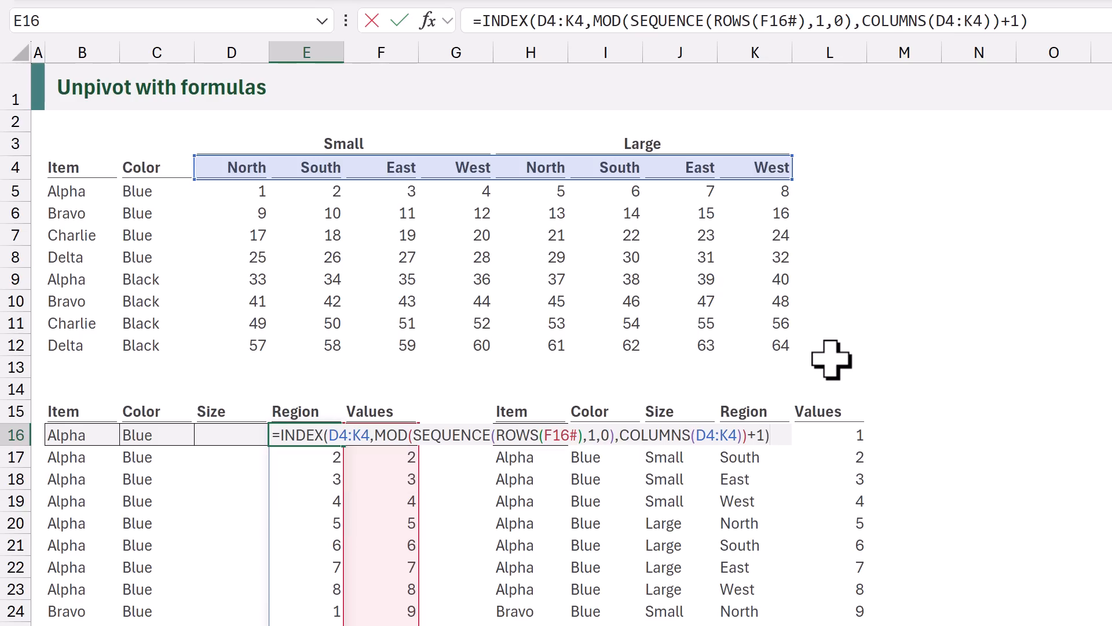
key(ctrl+Return)
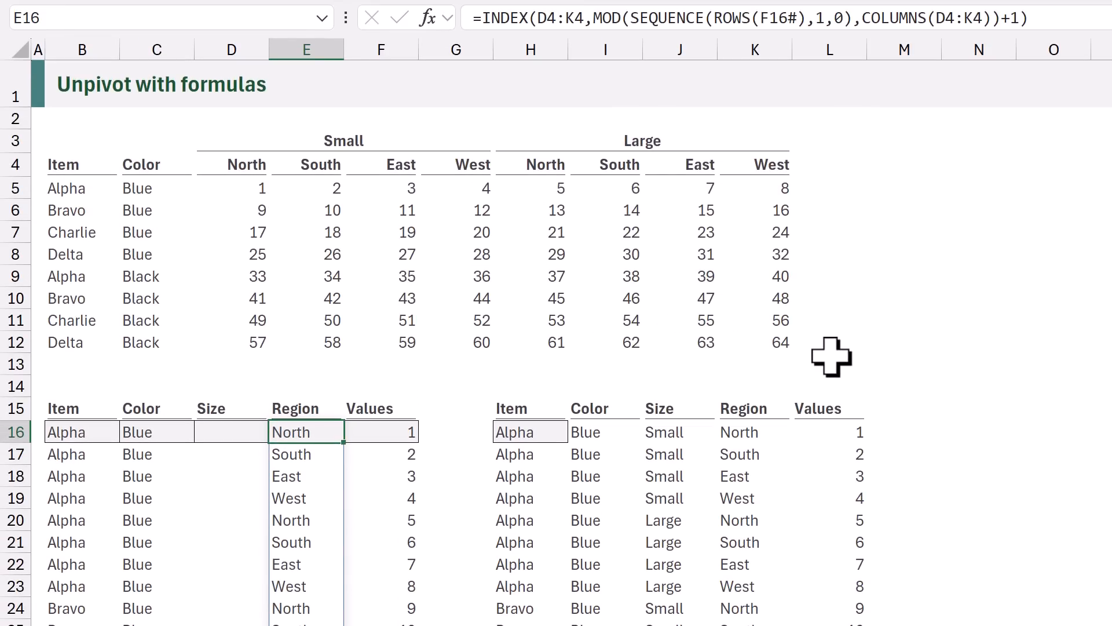
Copy the E16 formula text into D16 under the Size heading and change its INDEX range to the size headers D3:K3
key(F2)
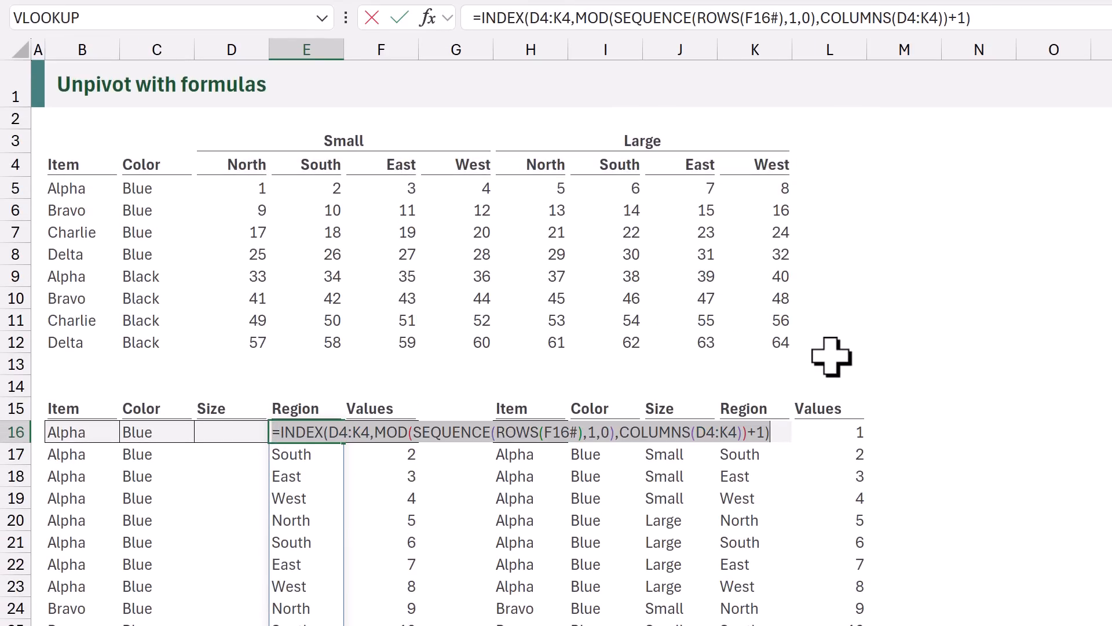
key(Escape)
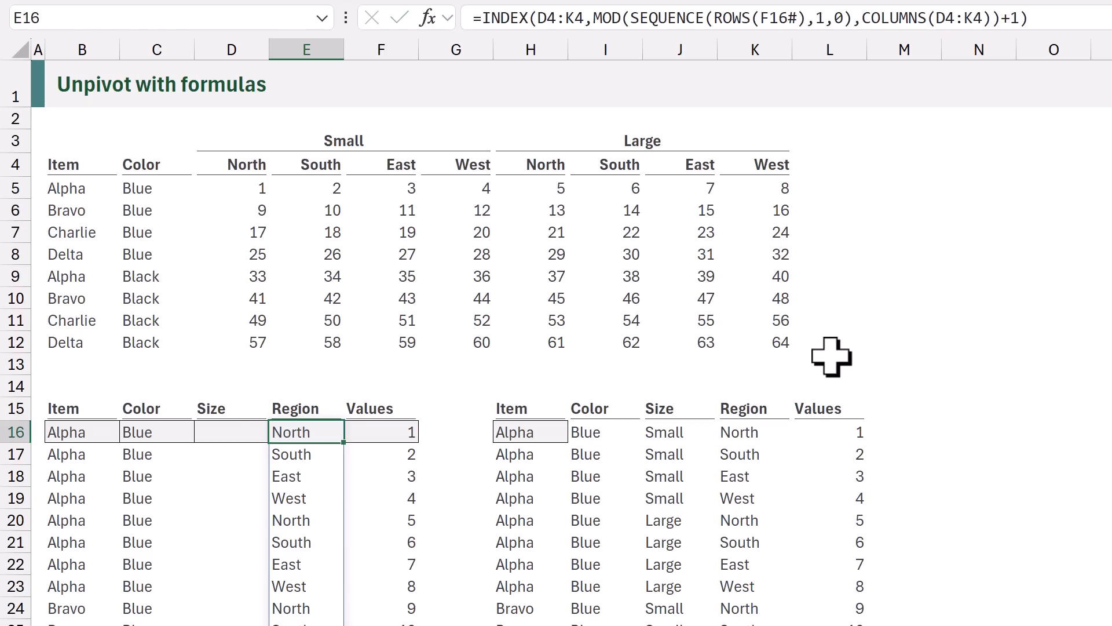
key(Left)
key(F2)
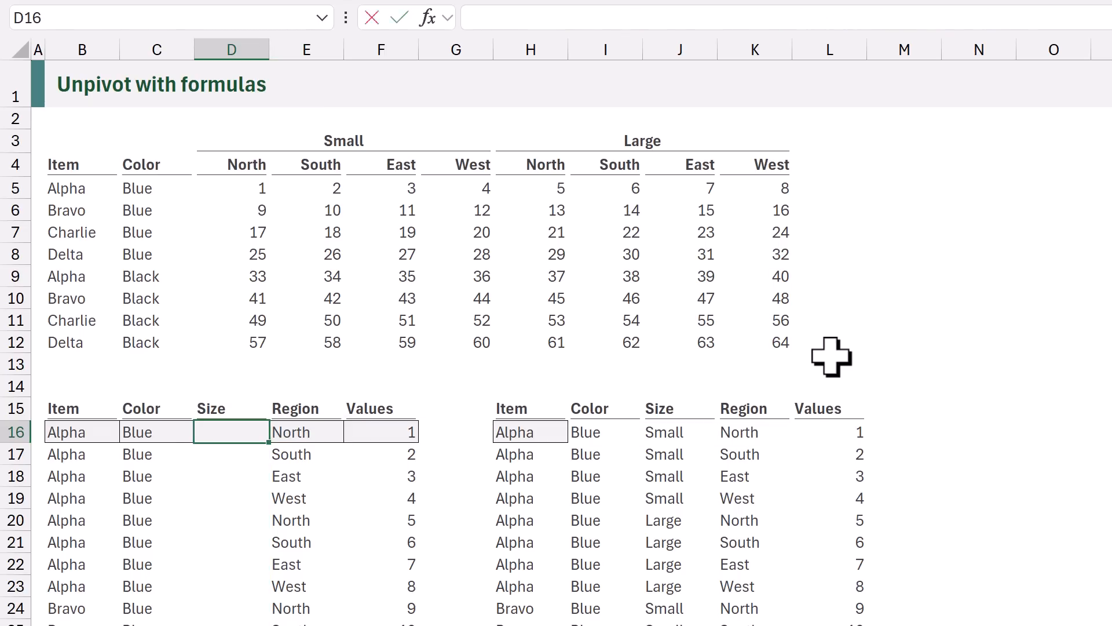
text(=INDEX(D4:K4,MOD(SEQUENCE(ROWS(F16#),1,0),COLUMNS(D4:K4))+1))
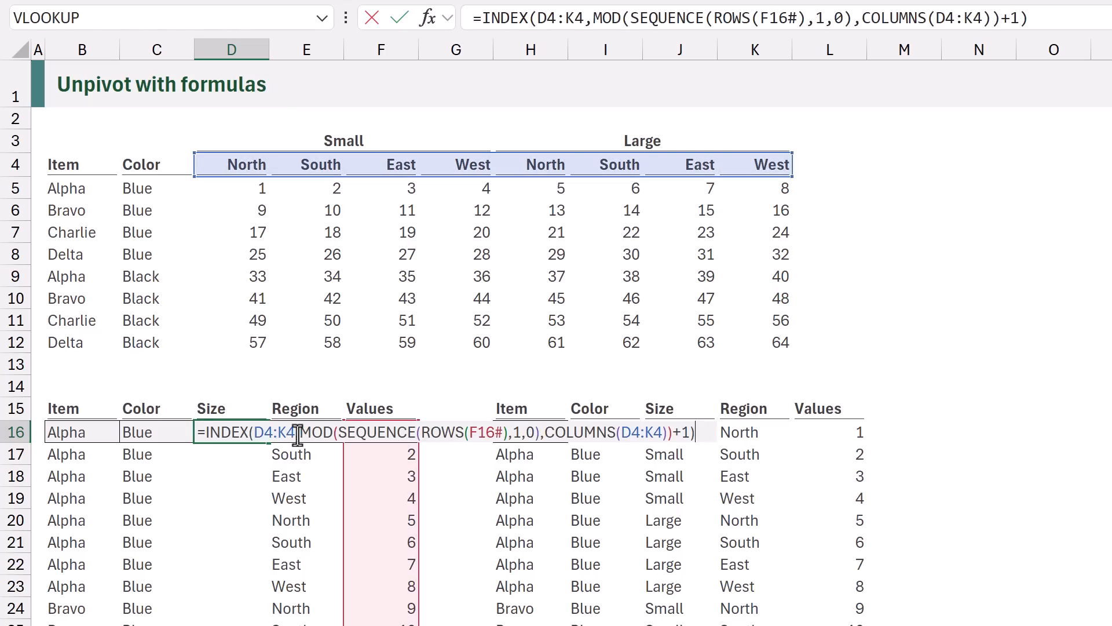
drag(297, 434, 255, 436)
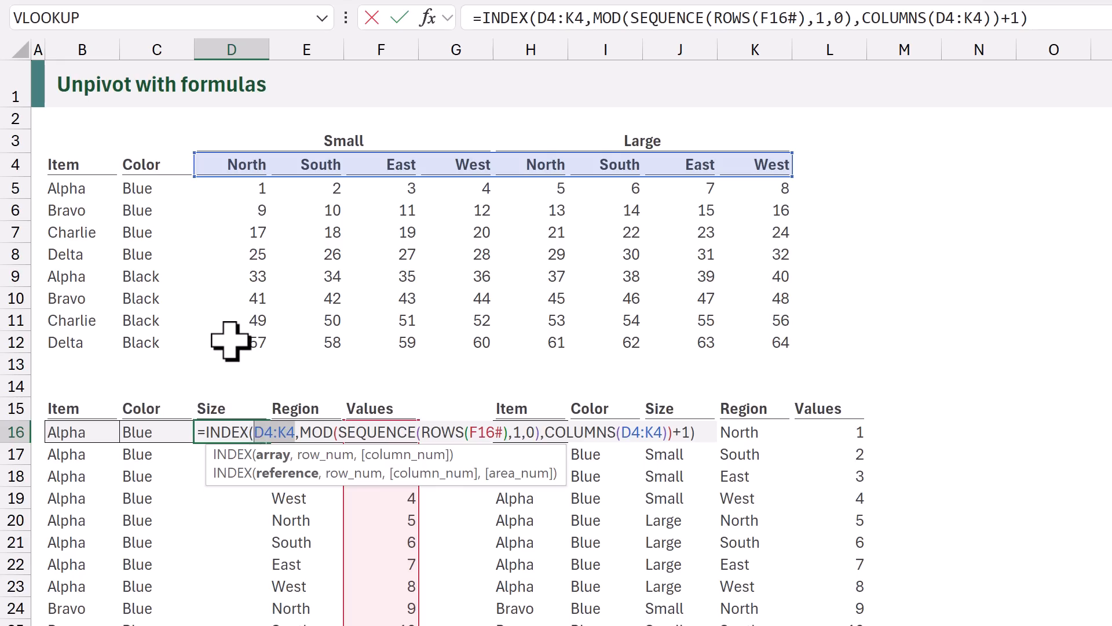
key(Delete)
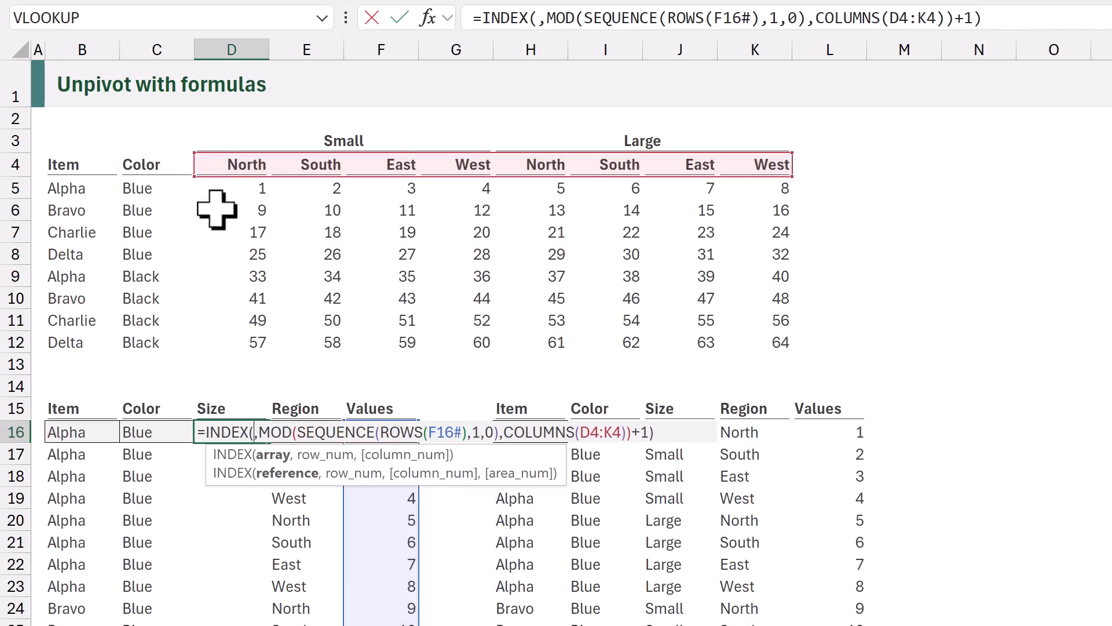
drag(220, 139, 671, 137)
key(ctrl+Return)
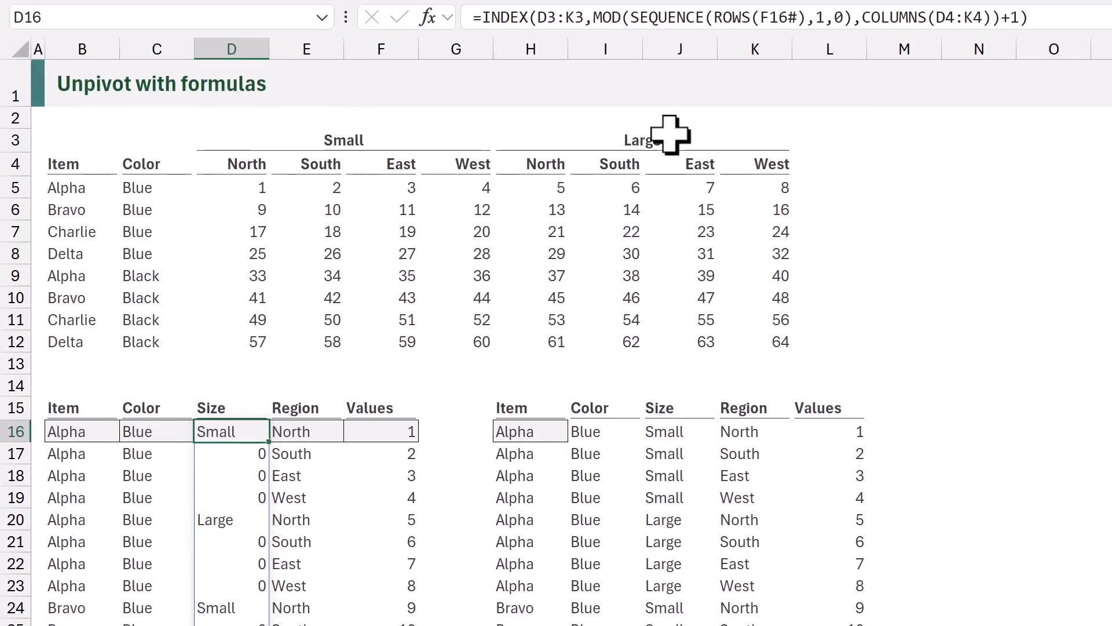
Wrap the D16 INDEX formula in SCAN with an empty string "" as initial value, putting each argument on its own line
key(F2)
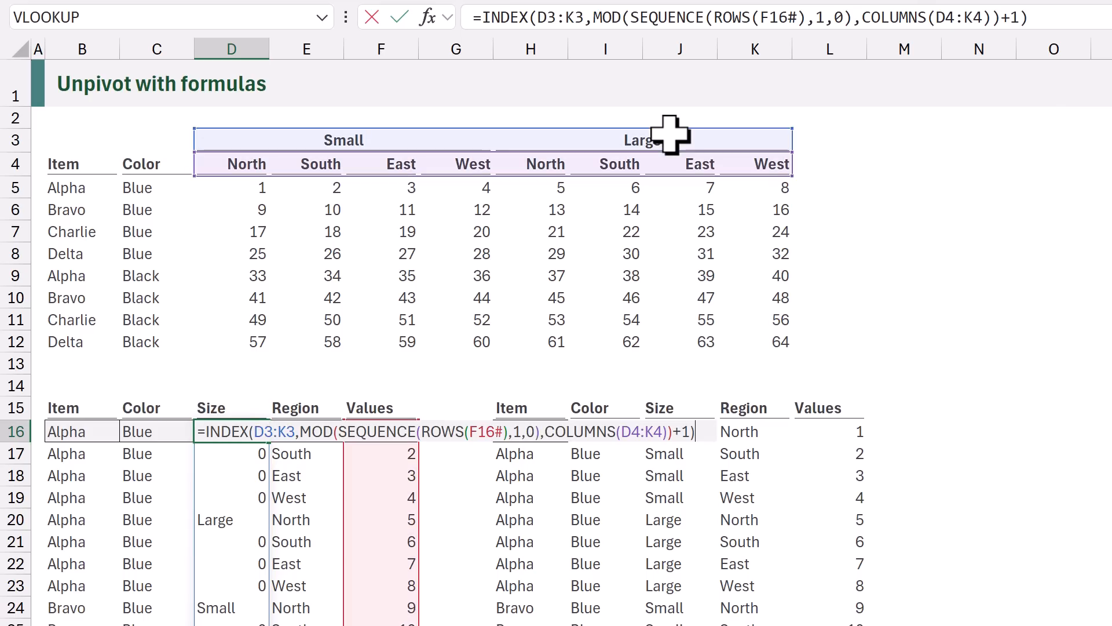
click(204, 431)
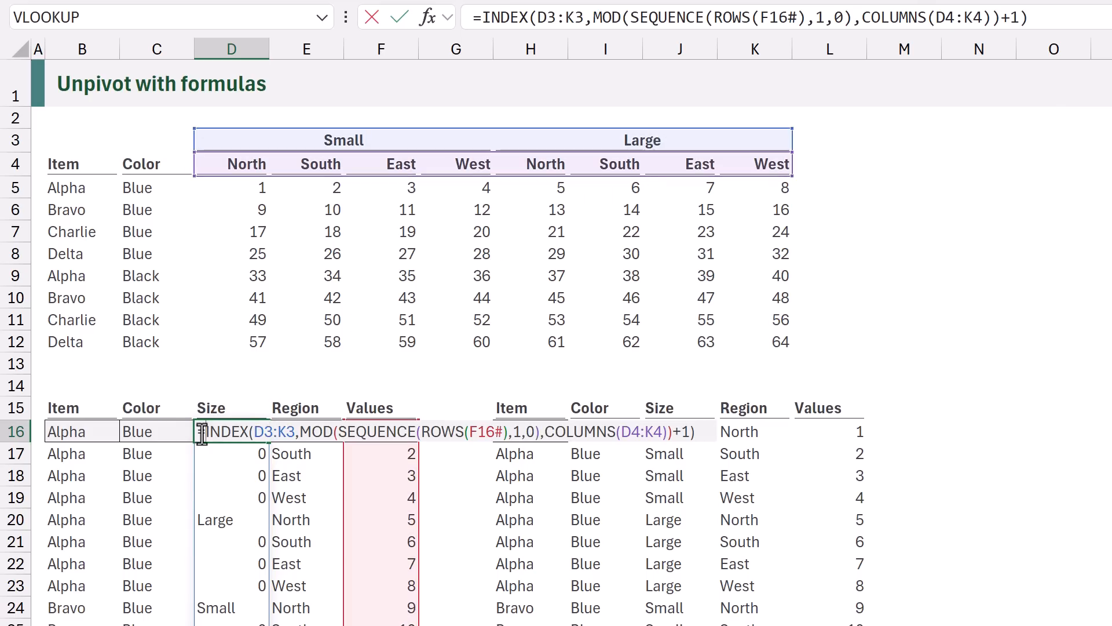
text(SCAN)
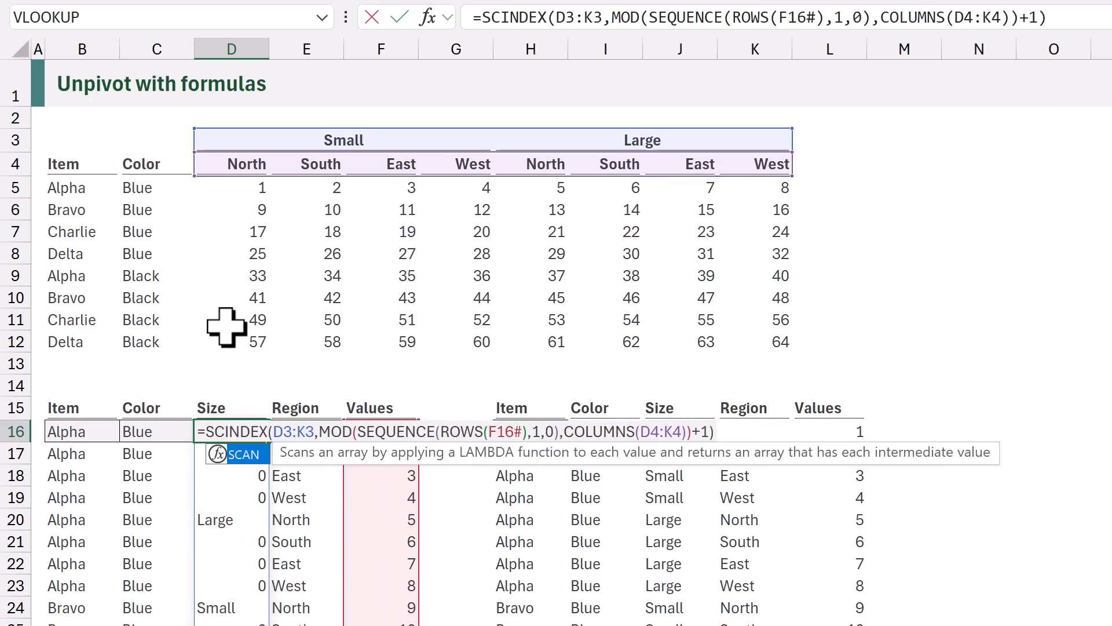
text(()
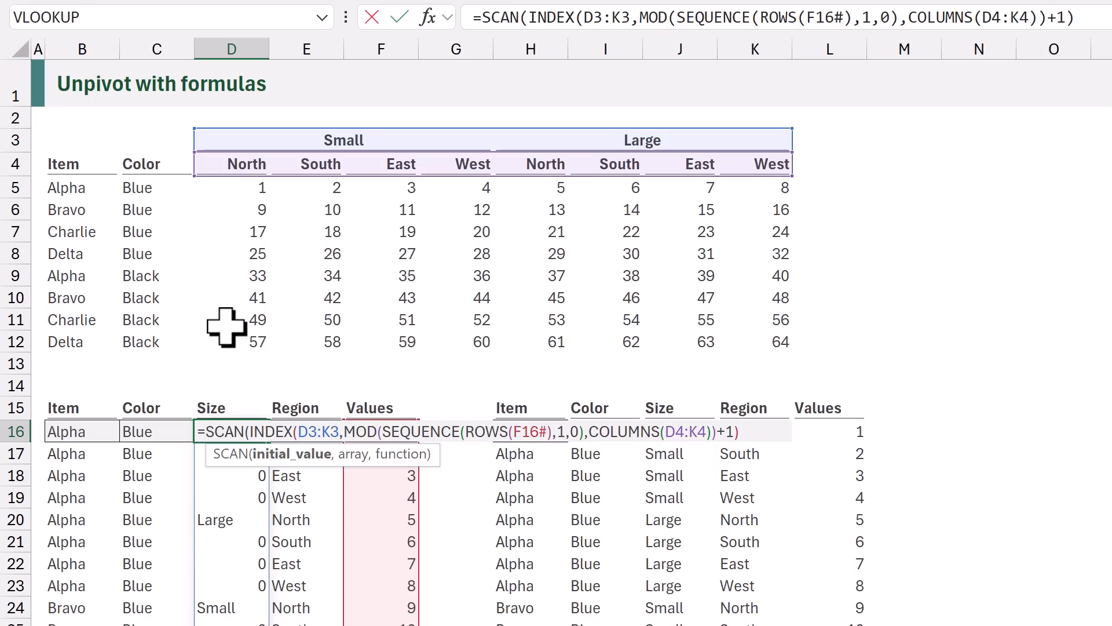
key(alt+Return)
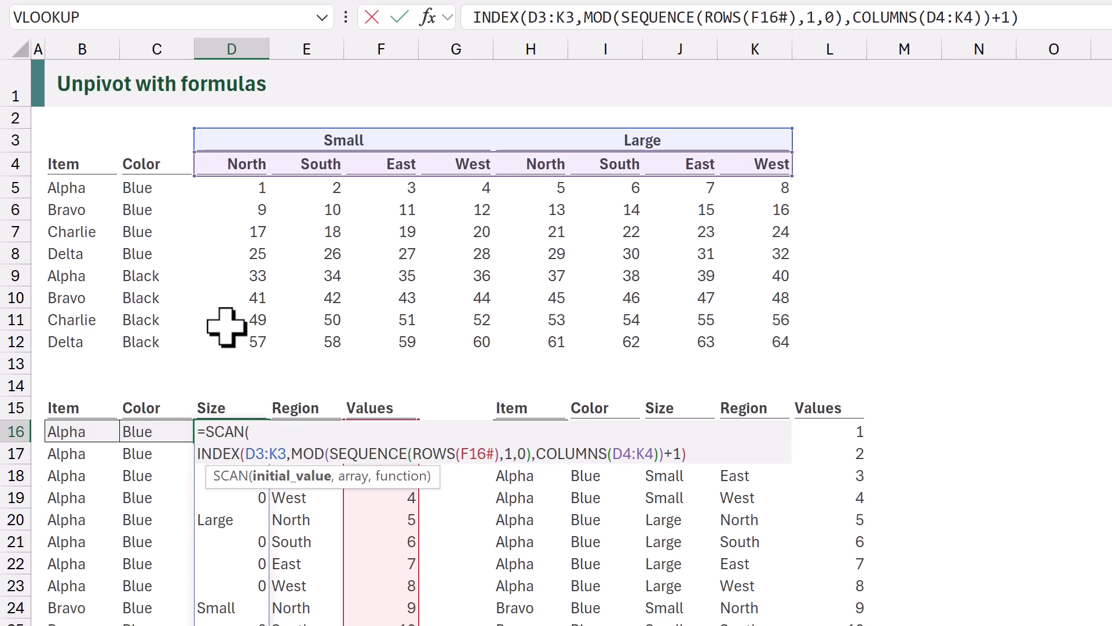
text("",)
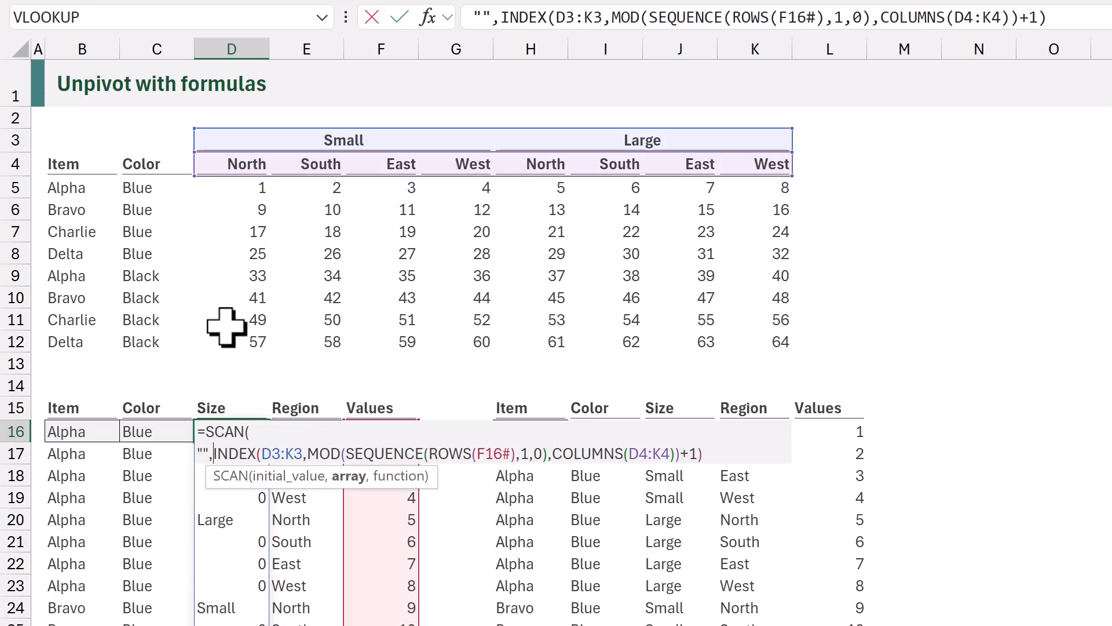
key(alt+Return)
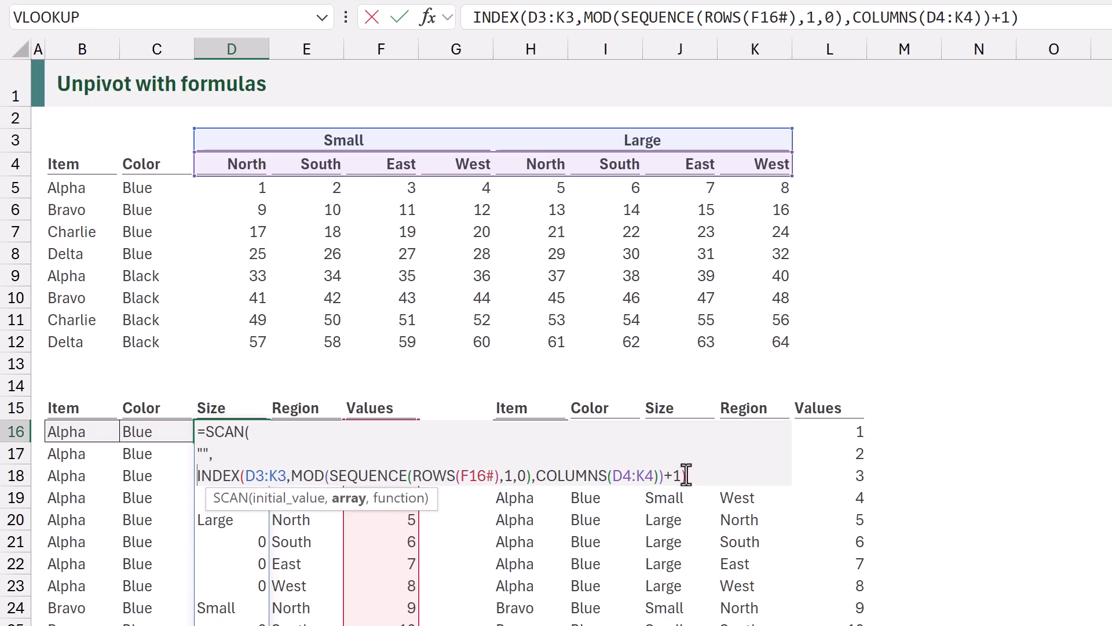
text(,)
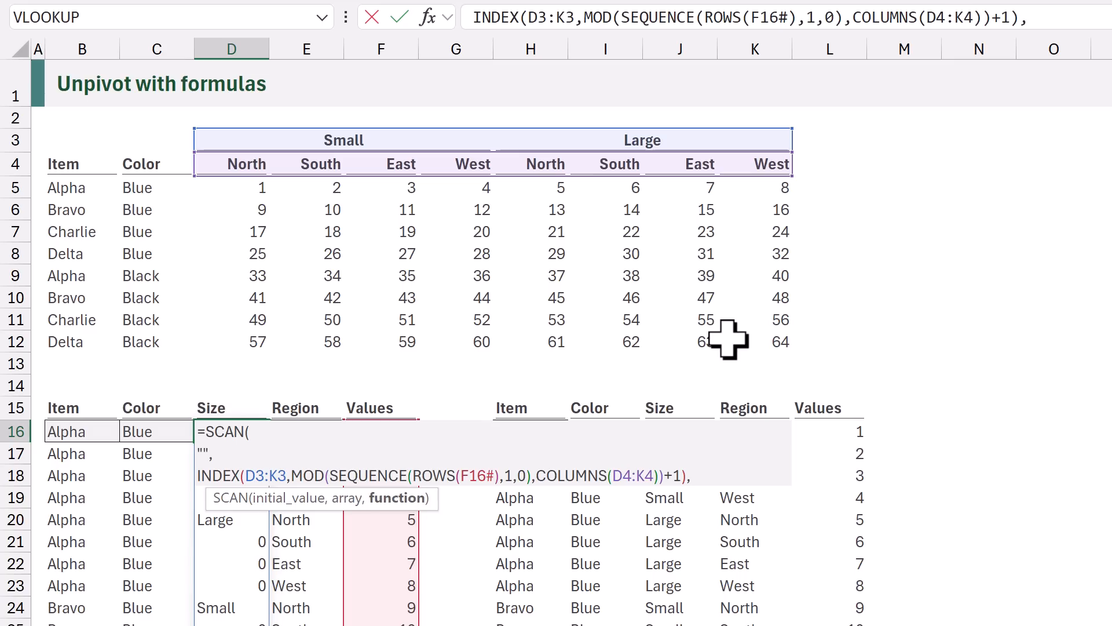
Add LAMBDA(a,v,IF(ISBLANK(v),a,v)) on a new line as the SCAN function, commit the D16 formula and check the Size column down to its end
key(alt+Return)
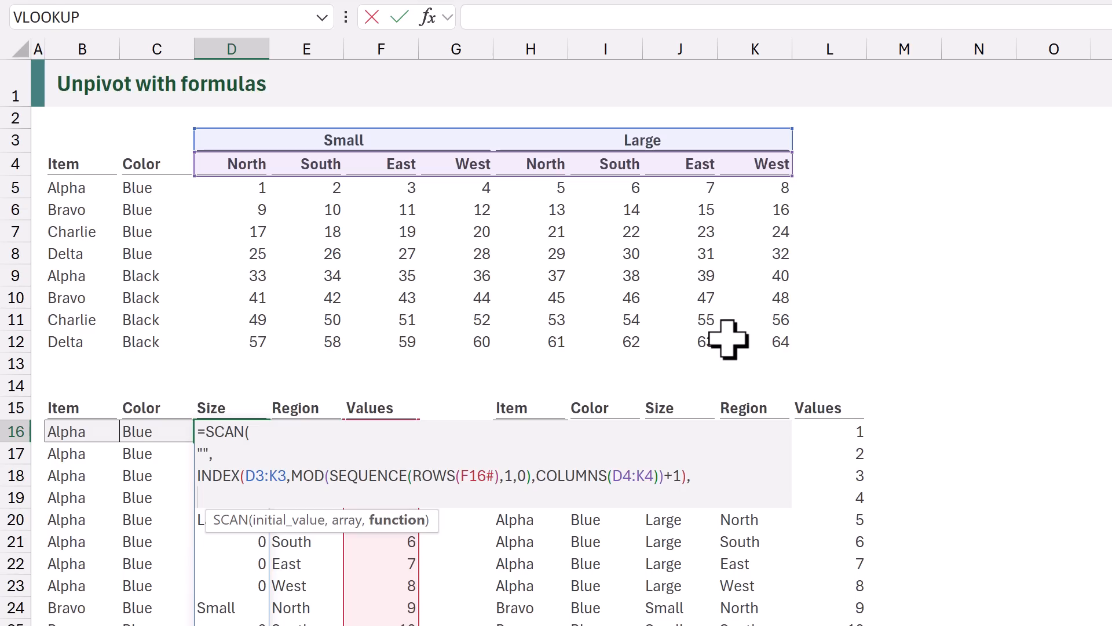
text(L)
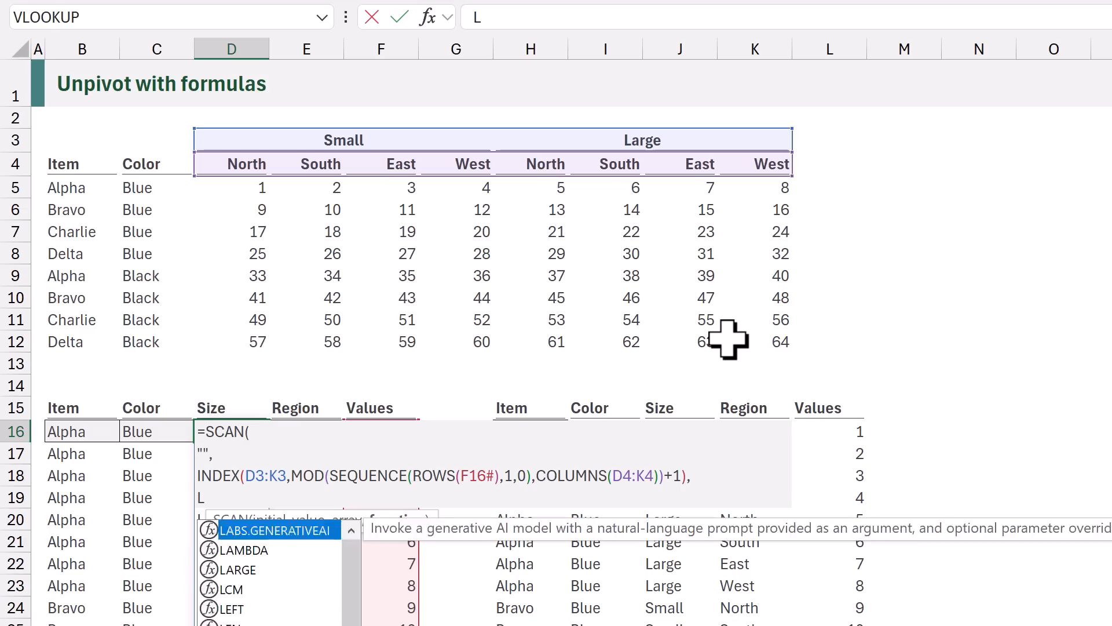
text(AMBDA()
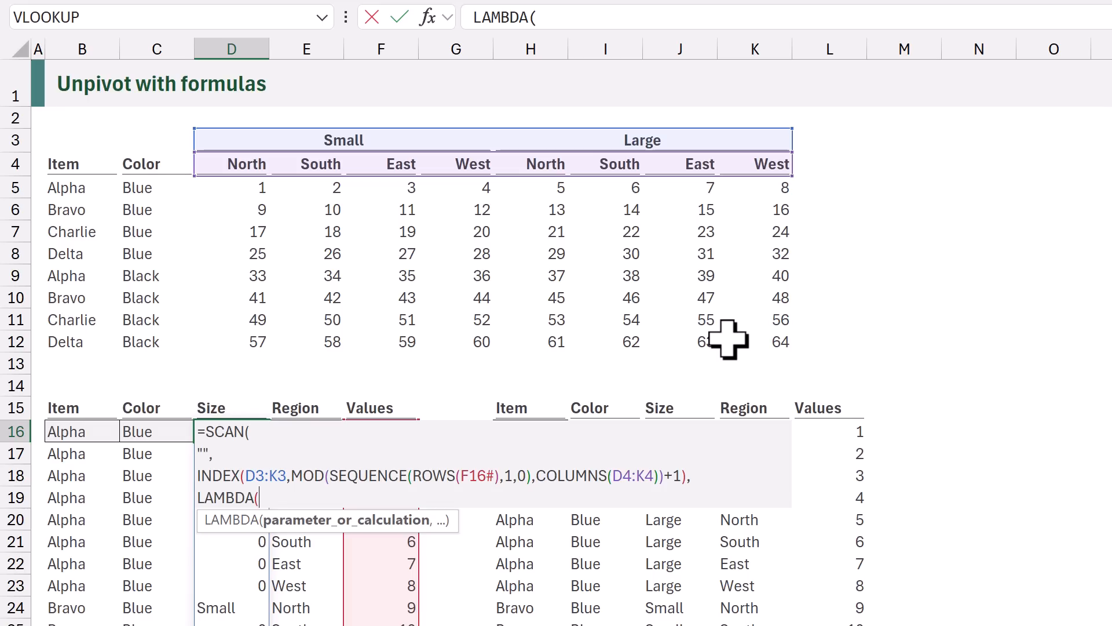
text(a,)
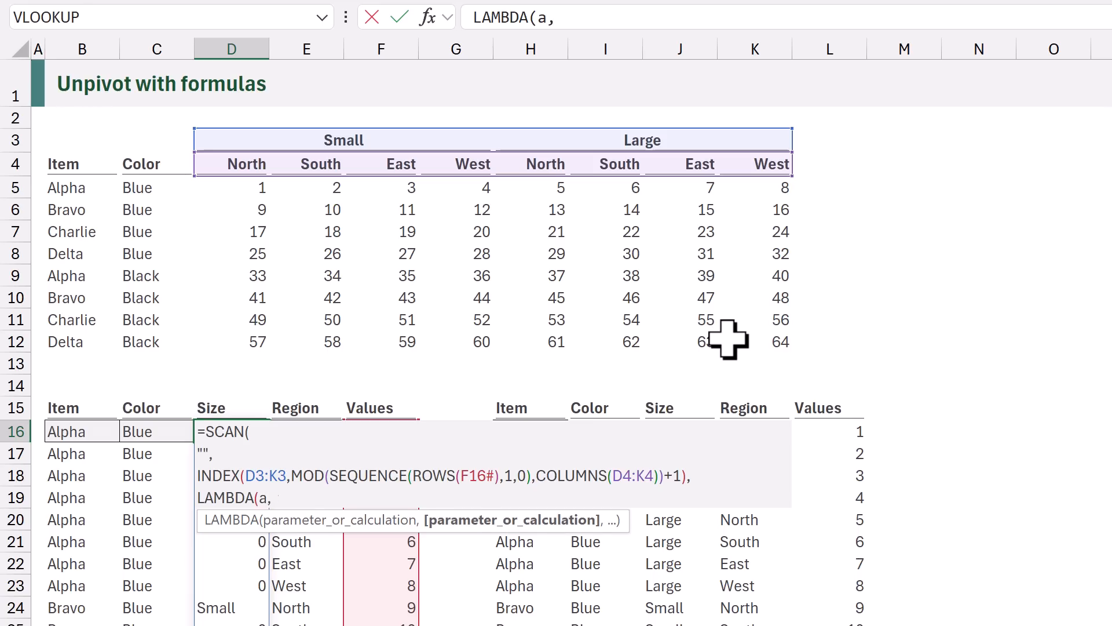
text(v,)
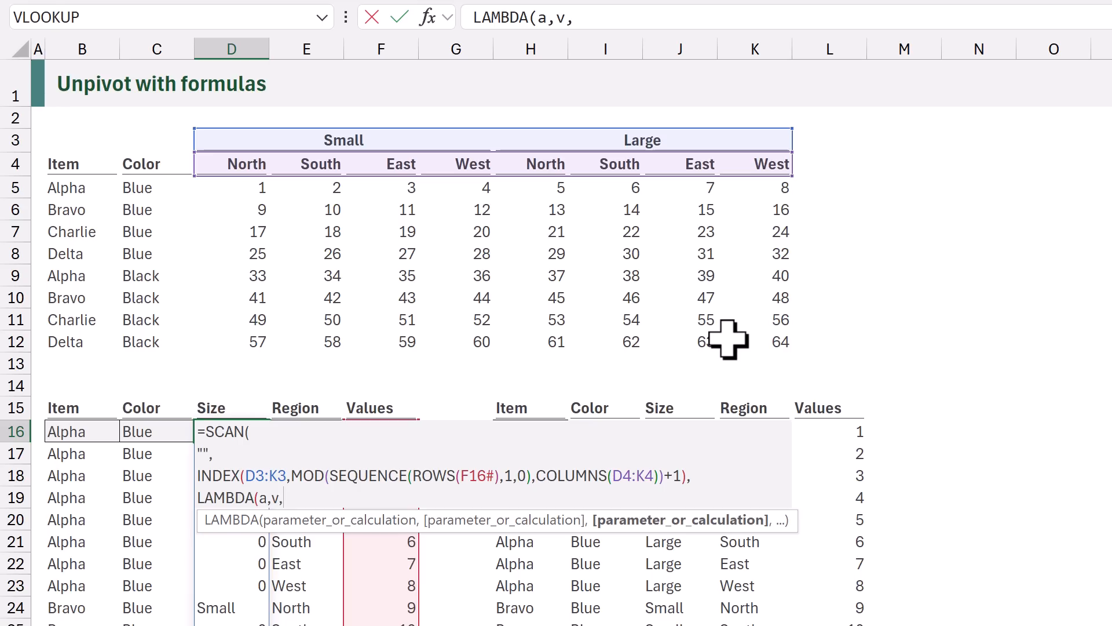
text(IF()
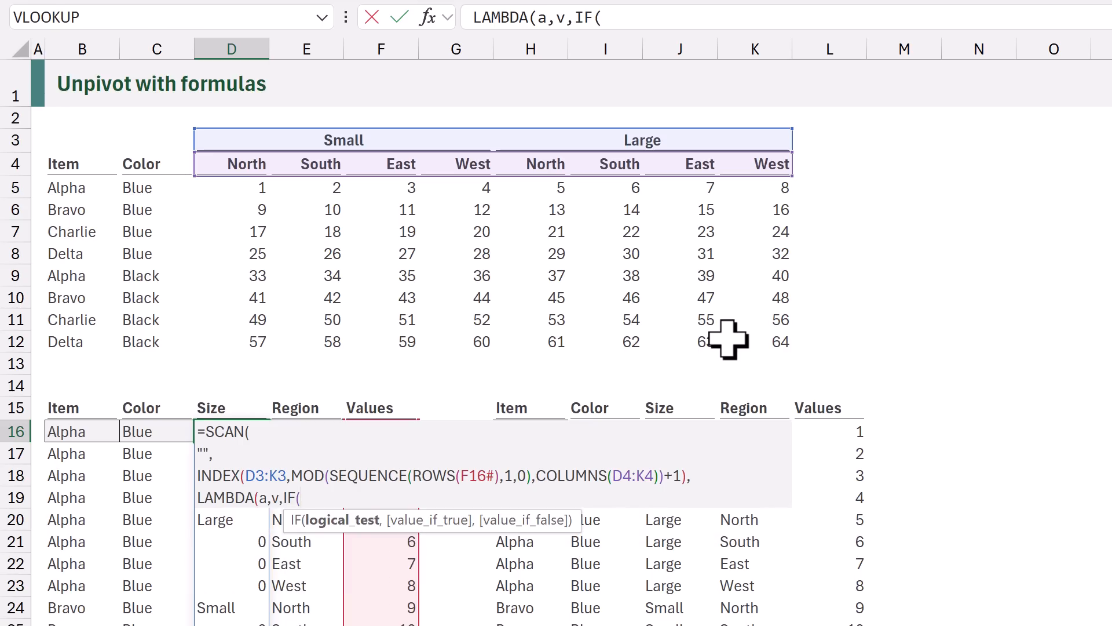
text(ISBLAN)
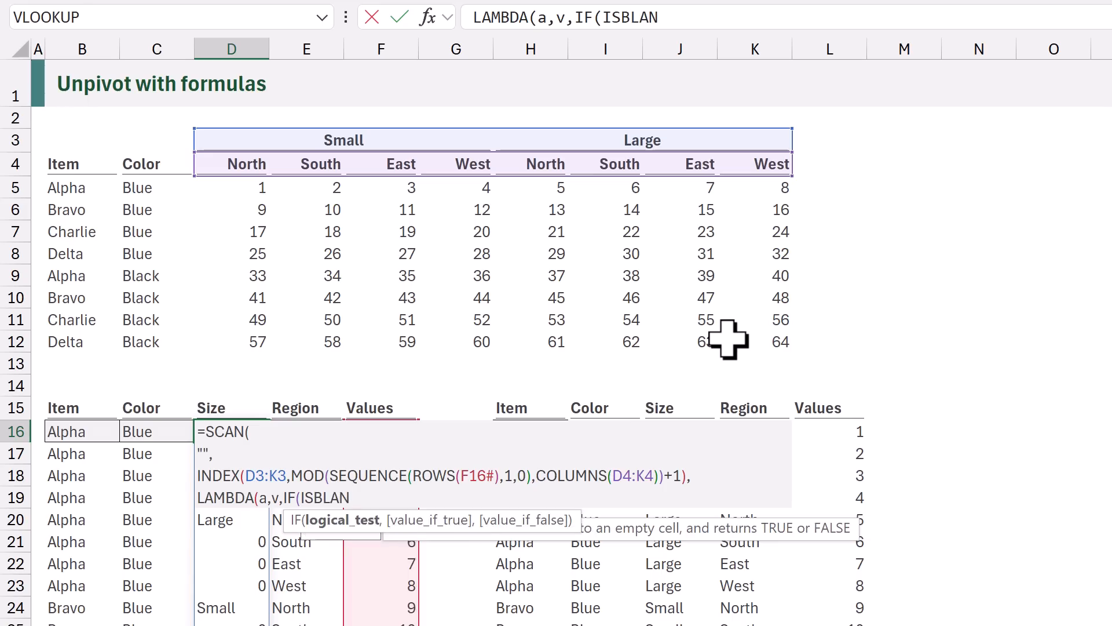
text(K()
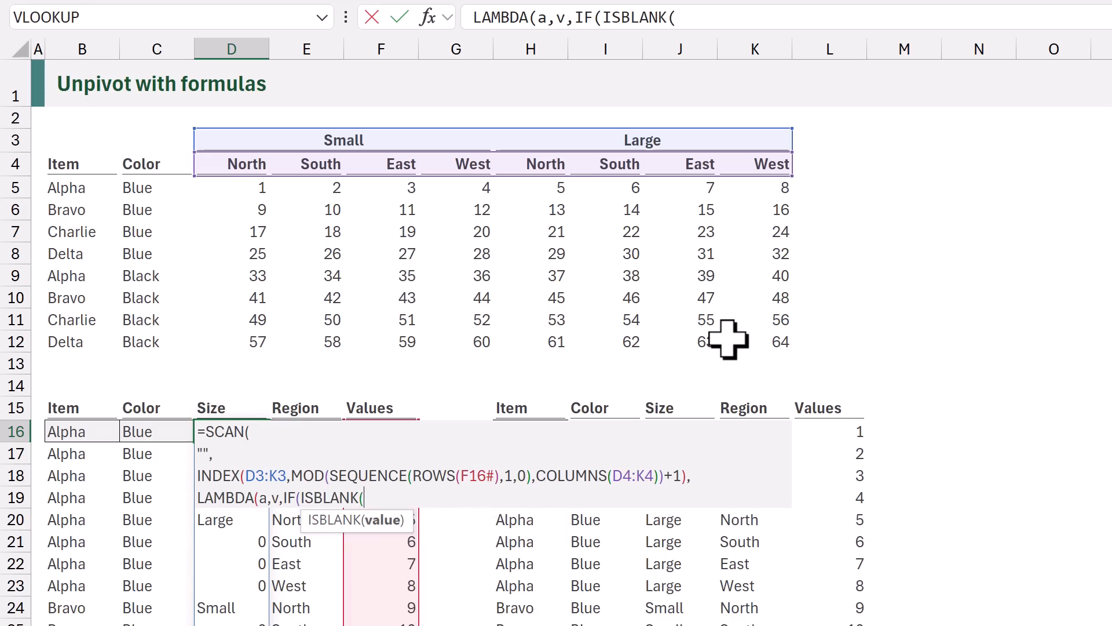
text(v)
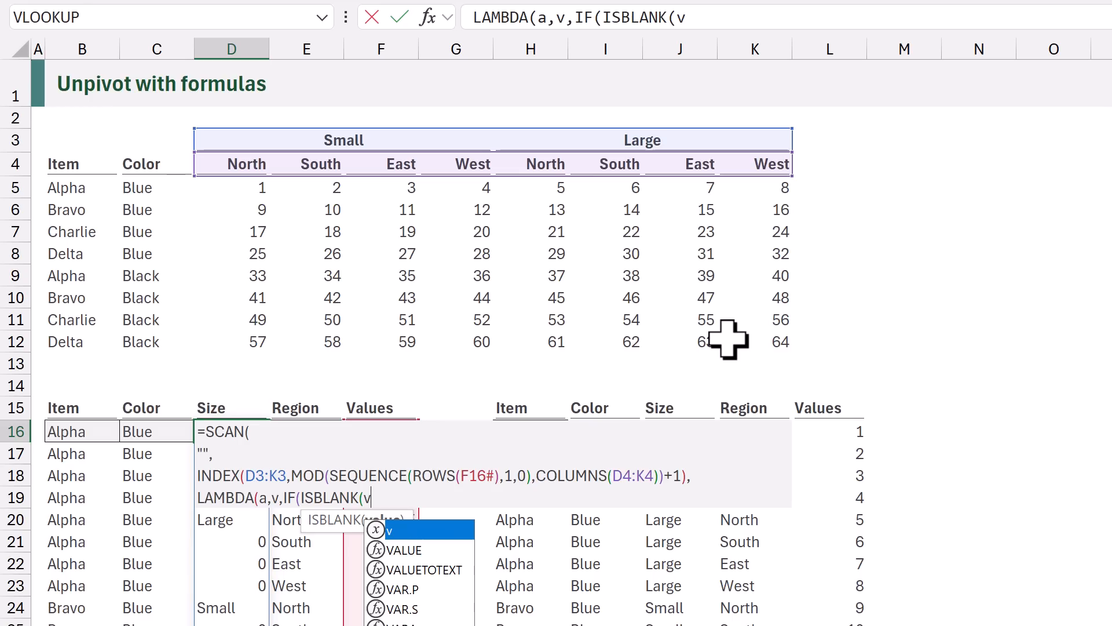
text())
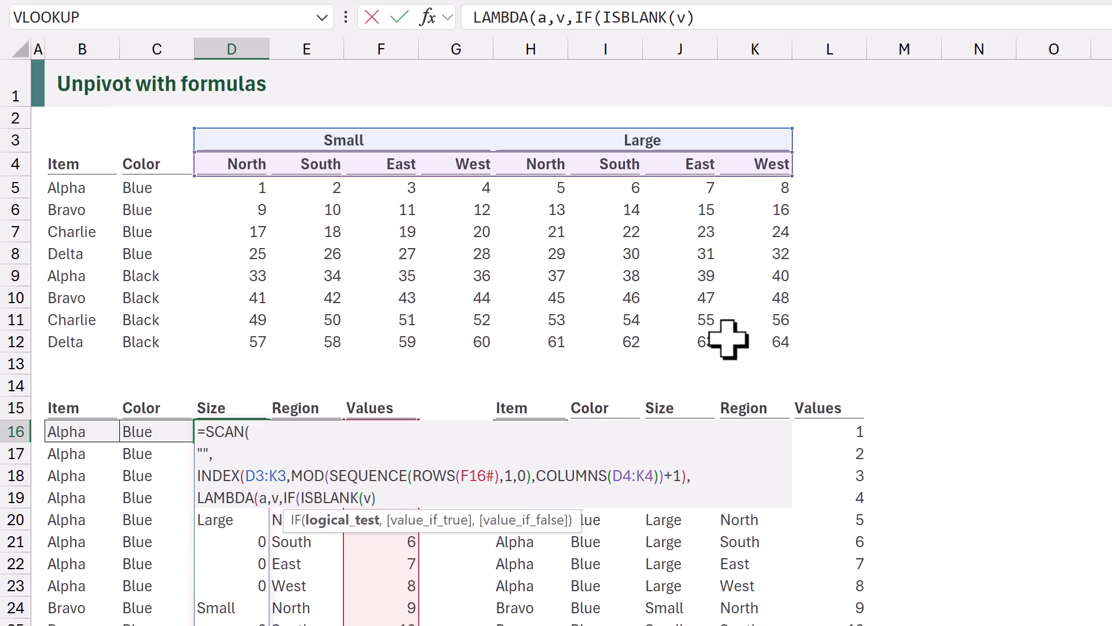
text(,a)
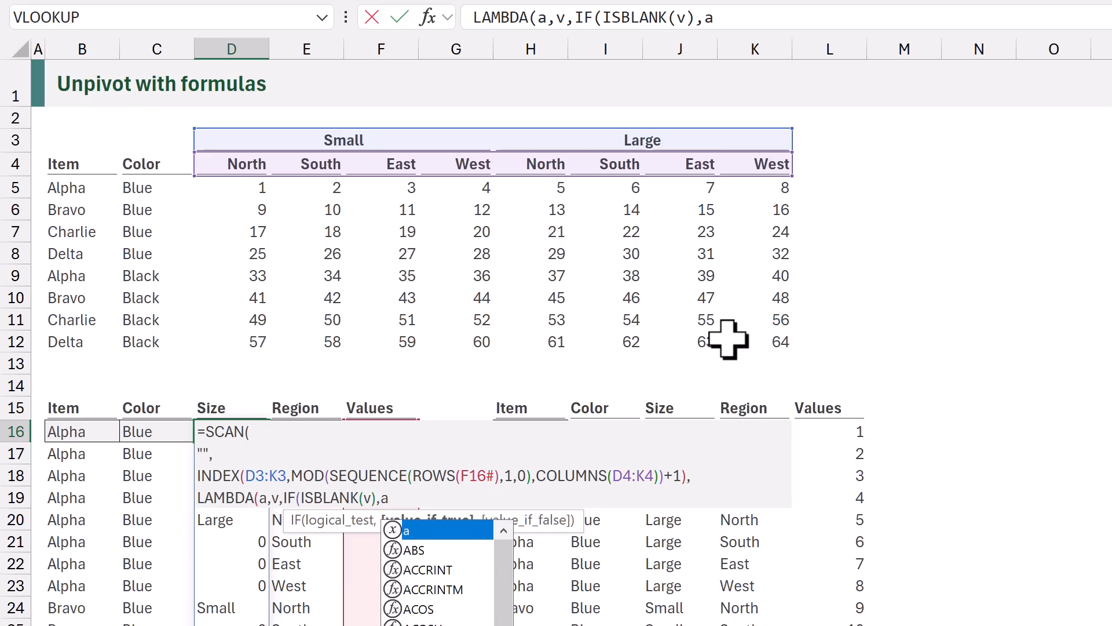
text(,v)
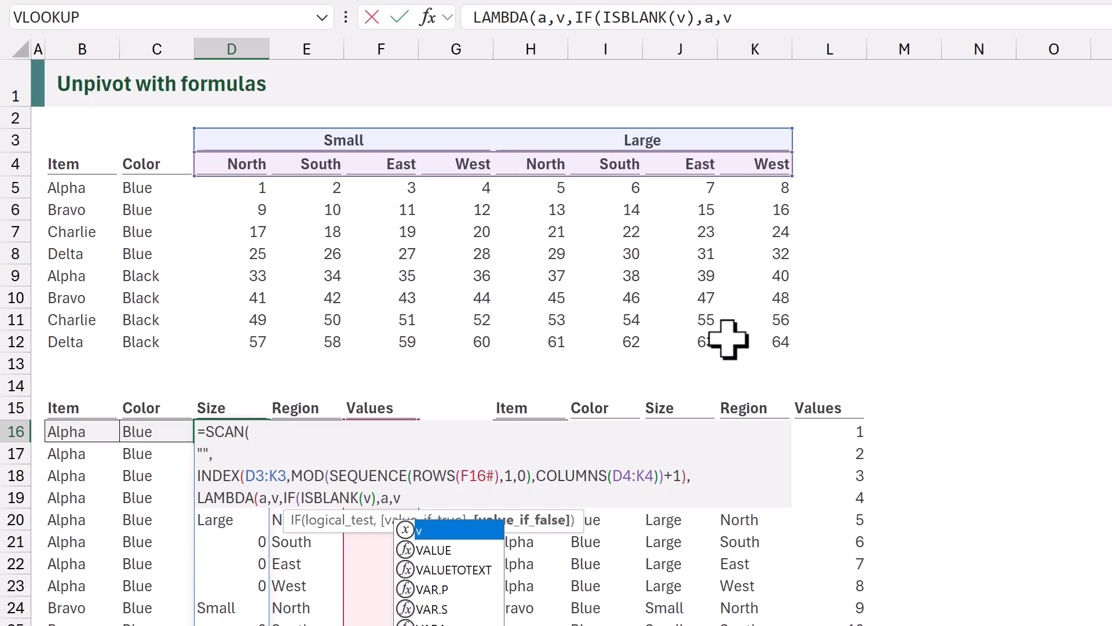
text())))
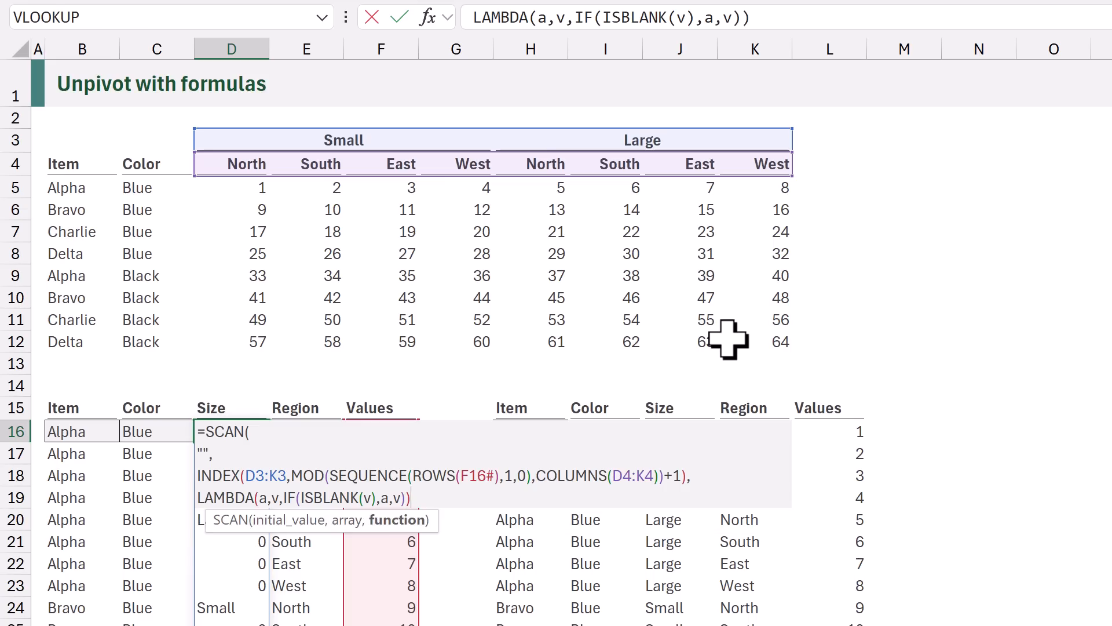
key(Return)
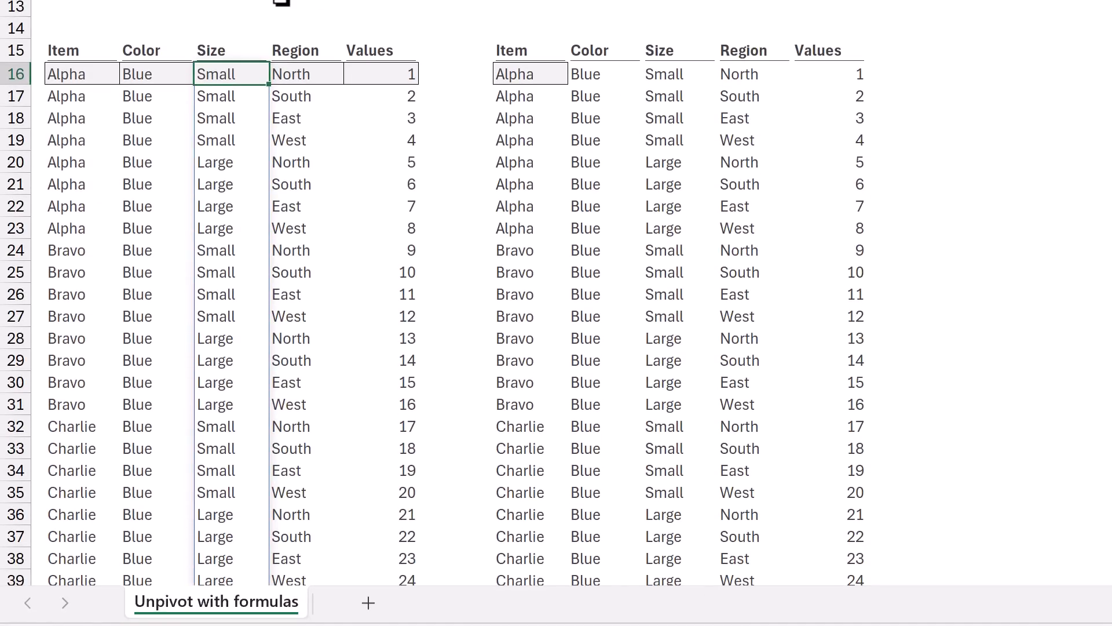
scroll(281, 3, down, 18)
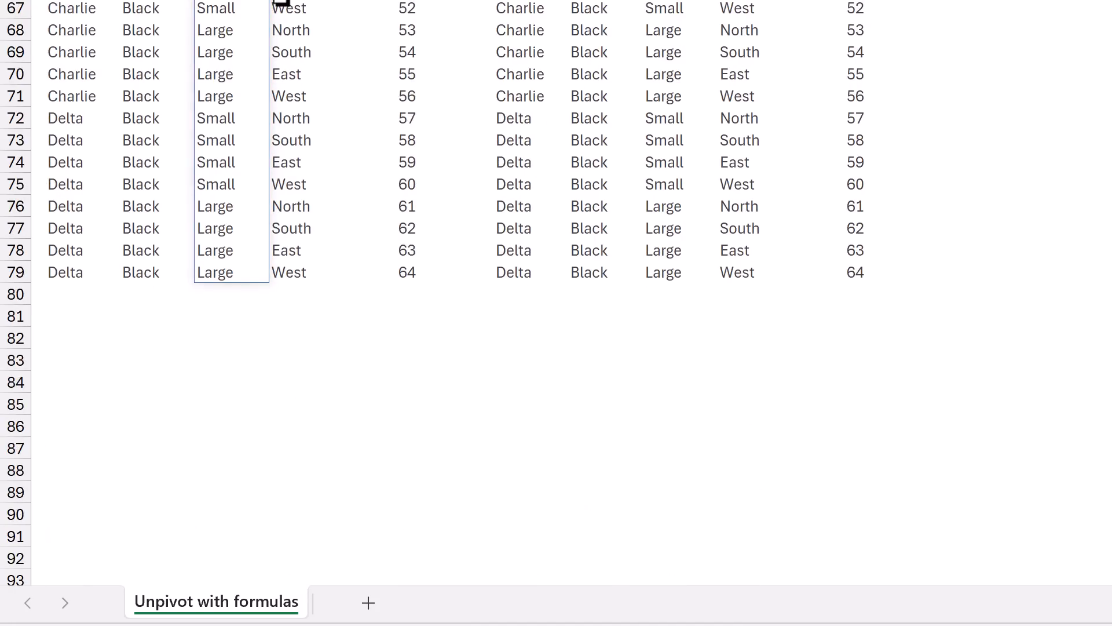